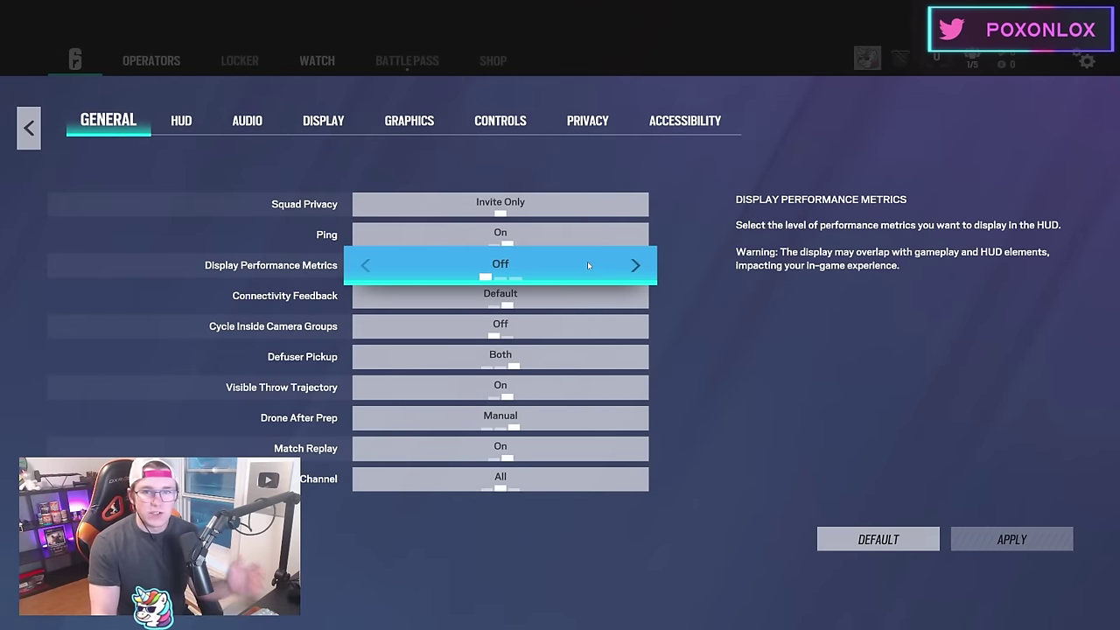
Step: Try Display Performance Metrics at Minimal Metrics and Cycle Inside Camera Groups at On, returning each to Off
click(632, 266)
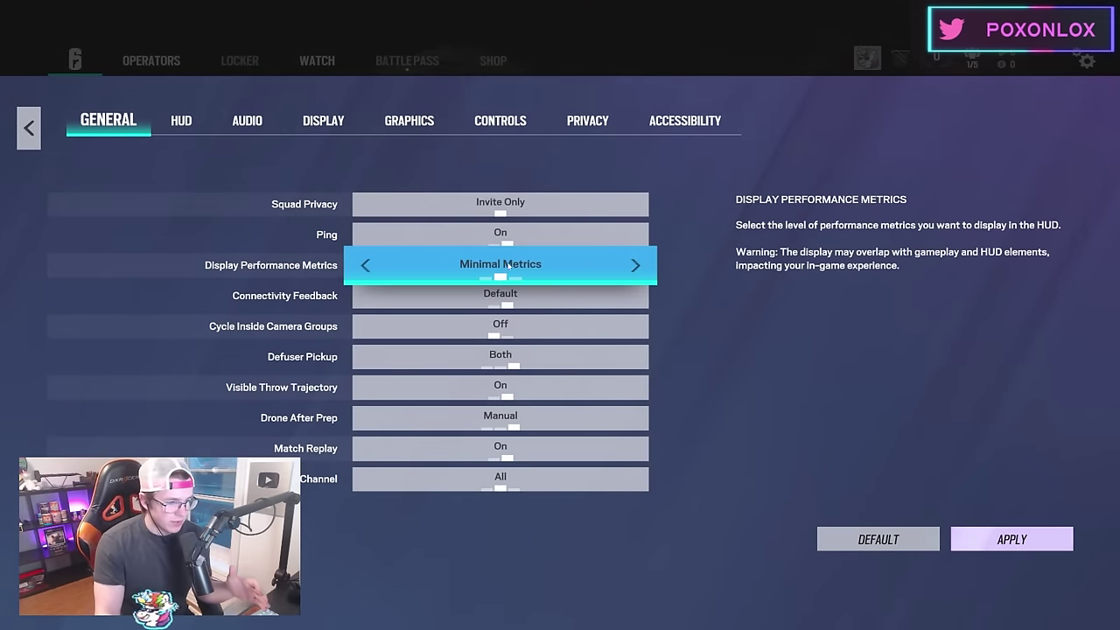
click(368, 266)
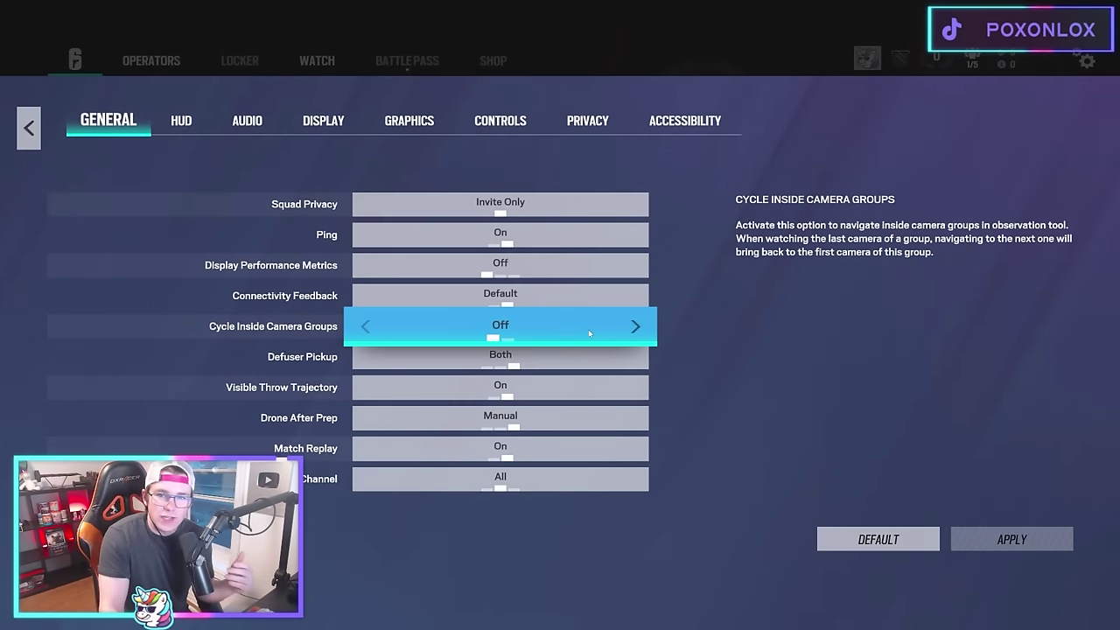
click(635, 325)
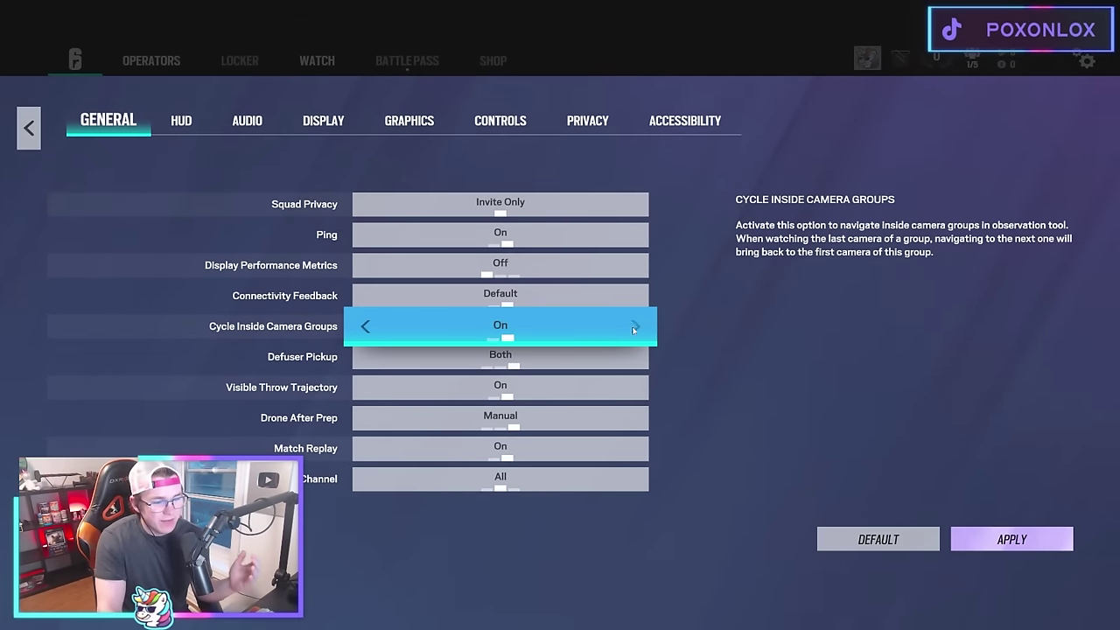
click(368, 326)
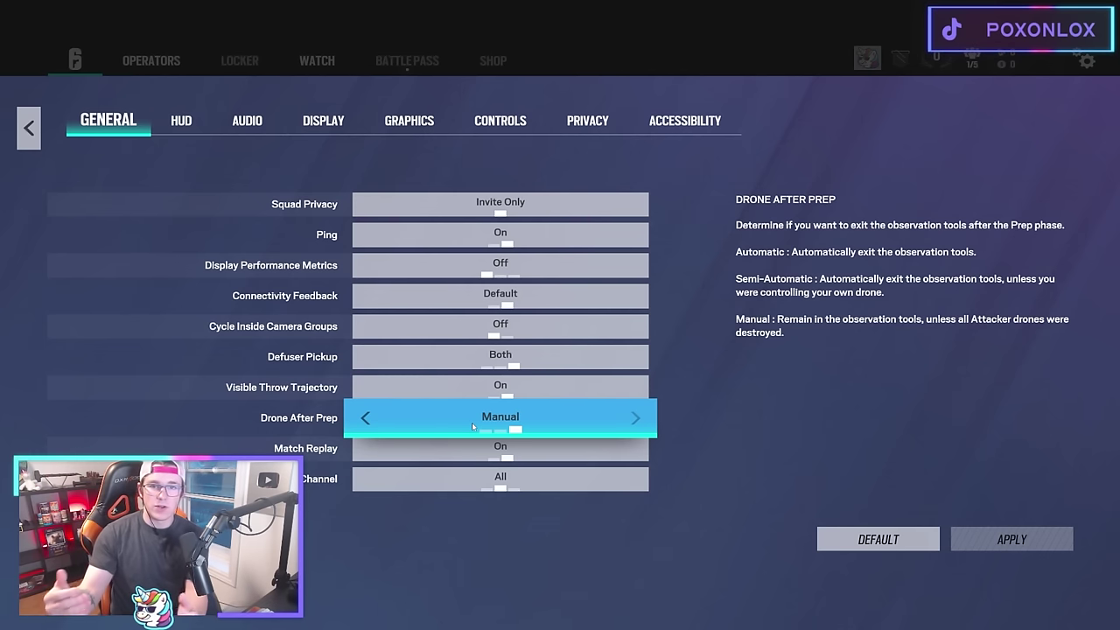
Step: Try Drone After Prep at Automatic and Semi-Automatic, and return it to Manual
click(362, 420)
click(362, 420)
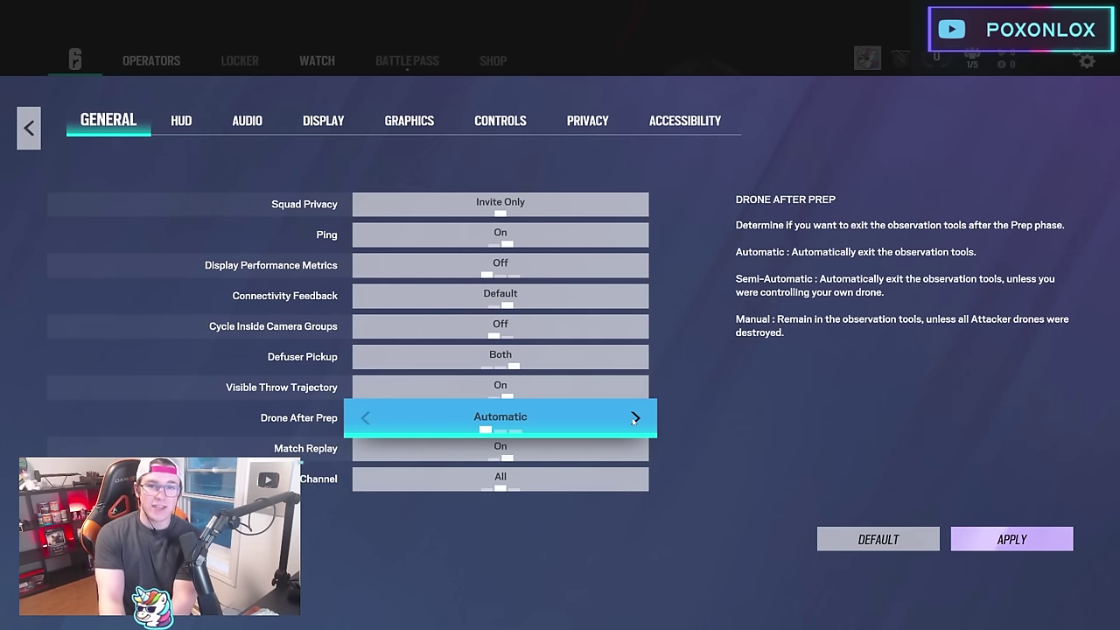
click(635, 419)
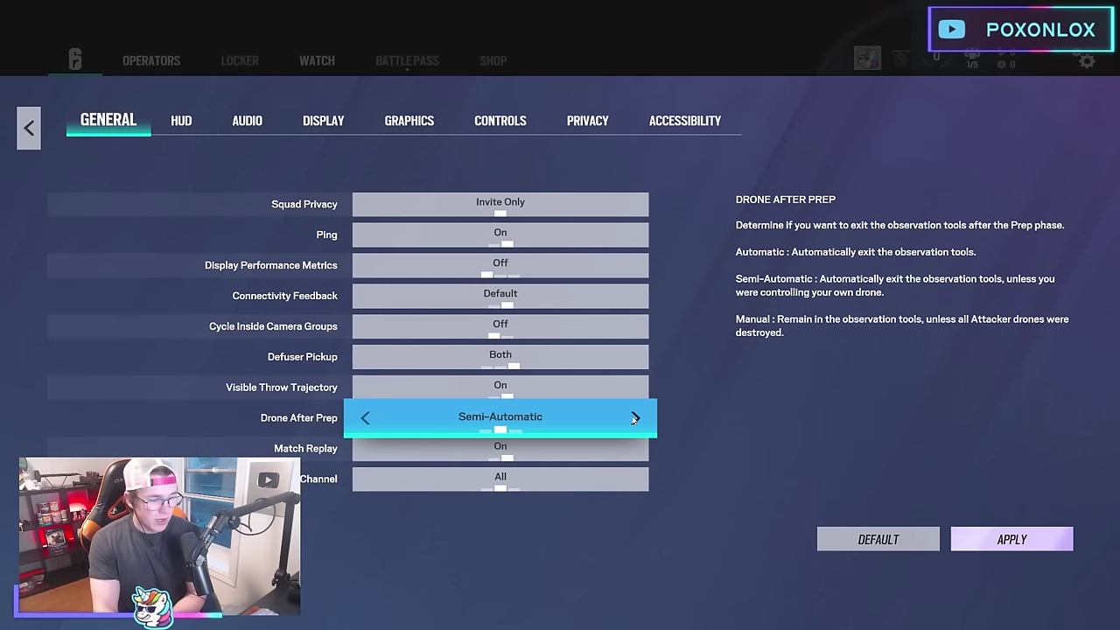
click(634, 419)
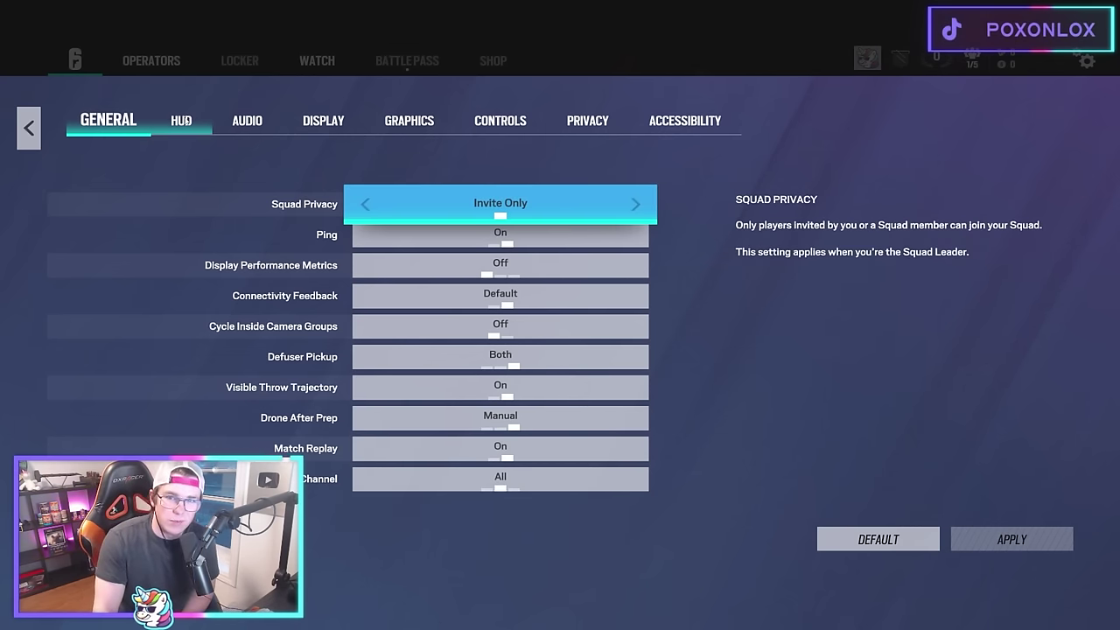
Step: In the HUD settings, try the Normal preset and turn Gameplay Warnings off
click(182, 122)
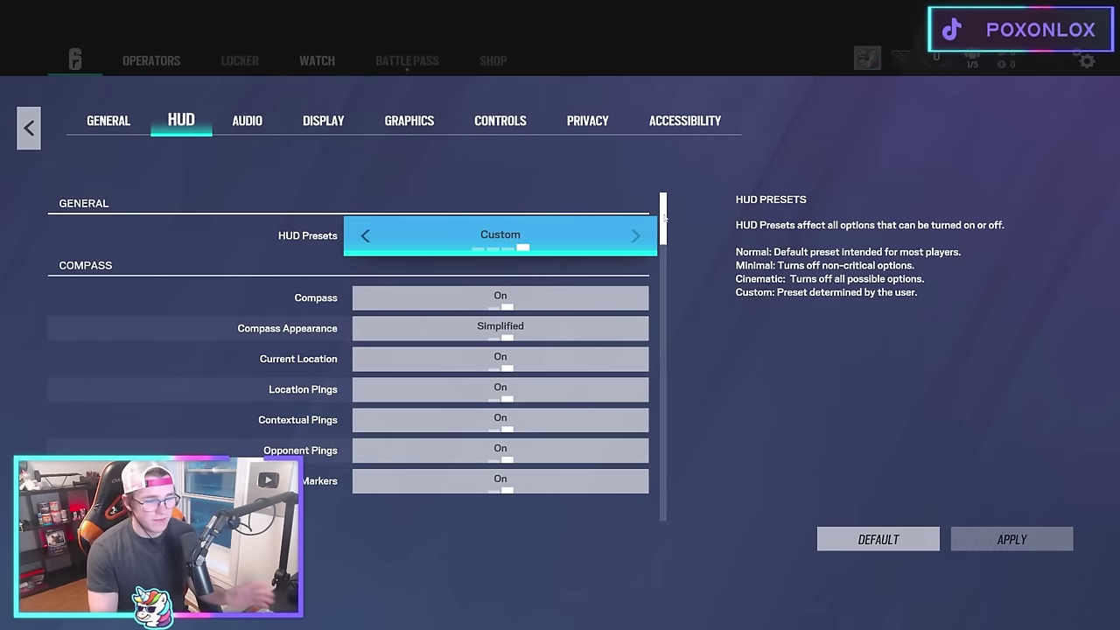
click(647, 235)
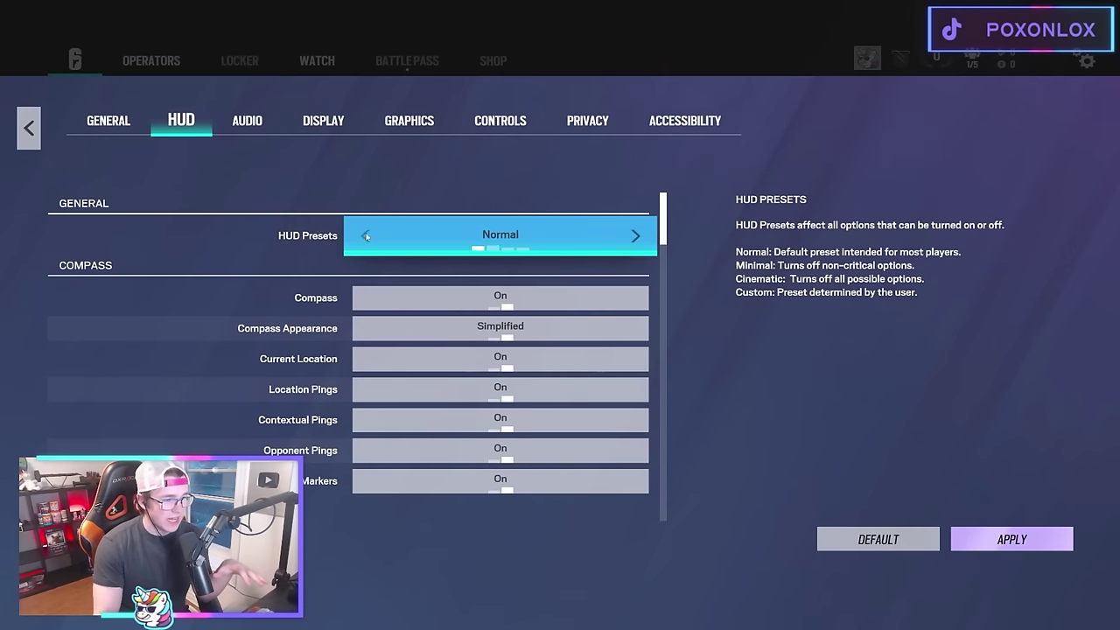
scroll(665, 350, down, 10)
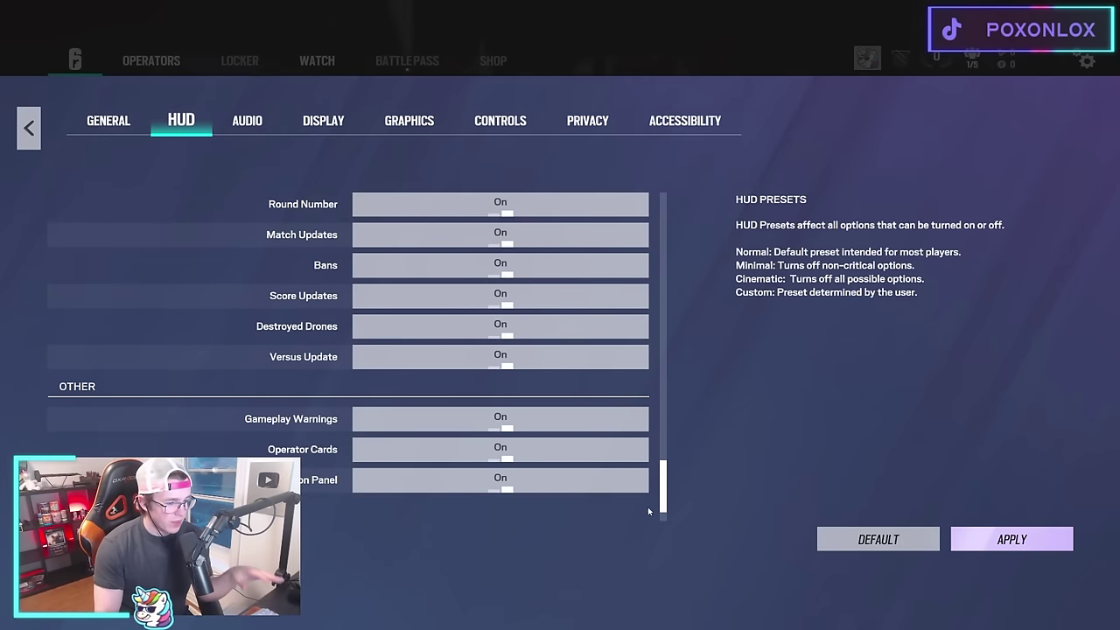
click(365, 357)
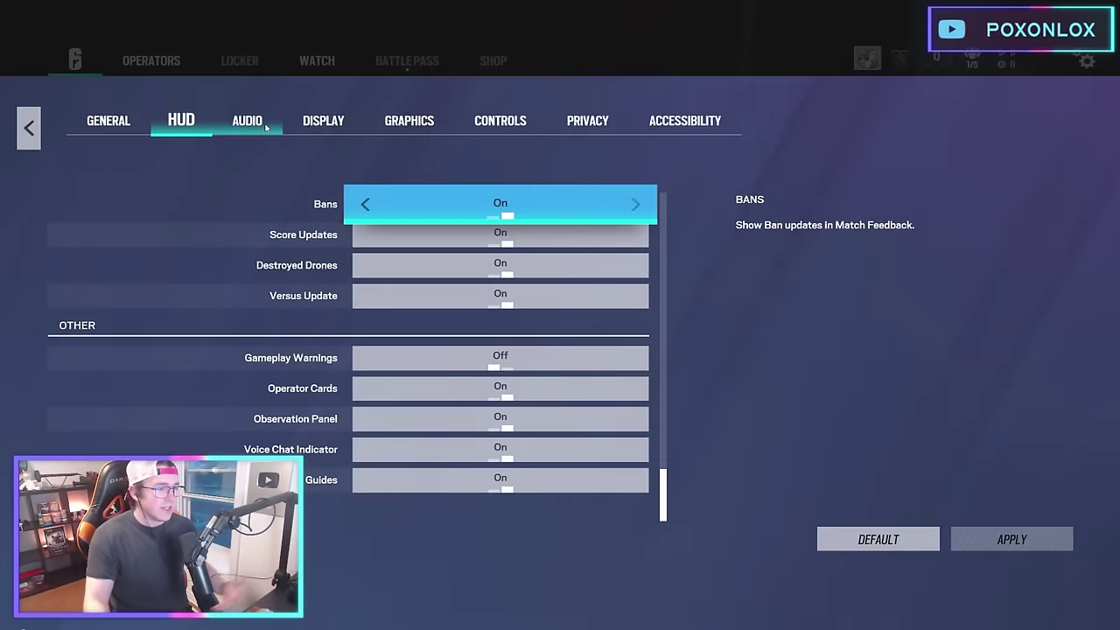
Step: In the audio settings, try Dynamic Range at Night Mode and return it to Hi-Fi
key(e)
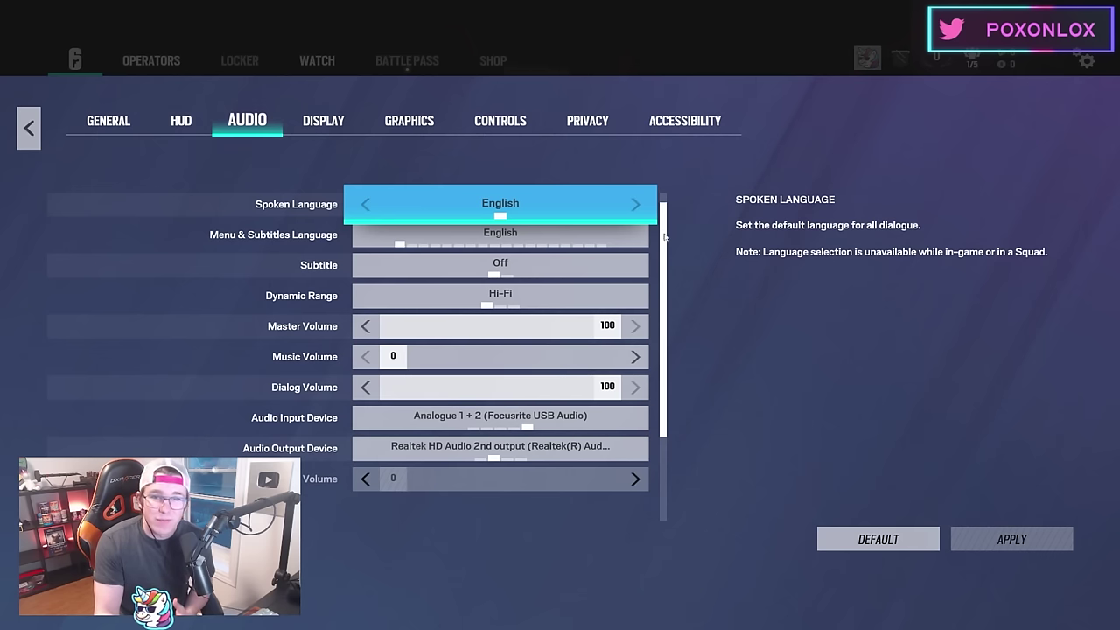
click(636, 296)
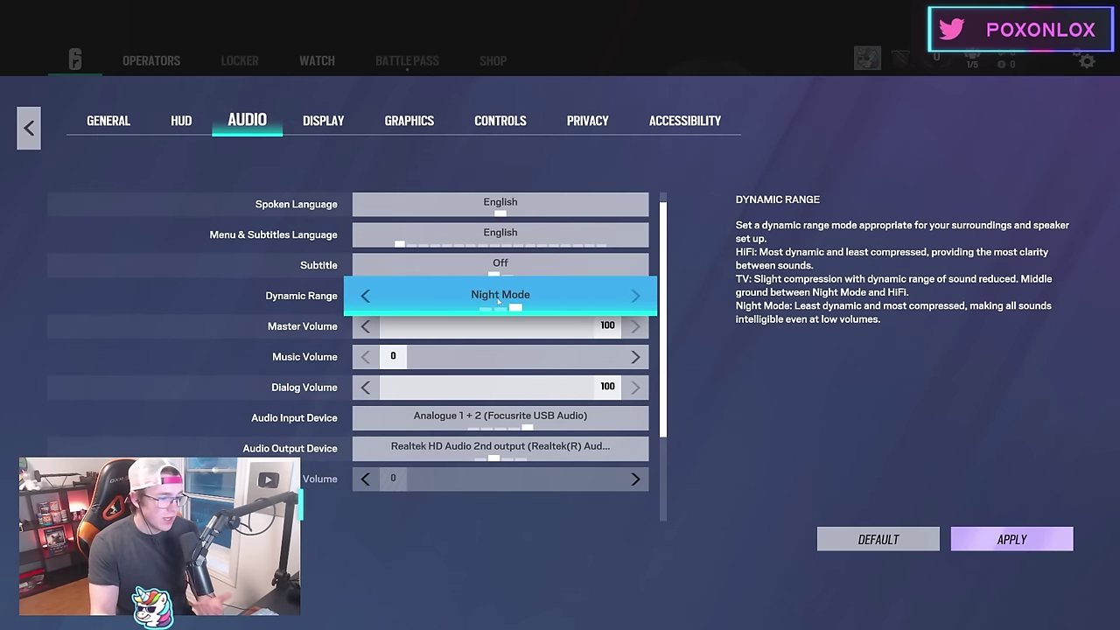
click(367, 297)
click(637, 296)
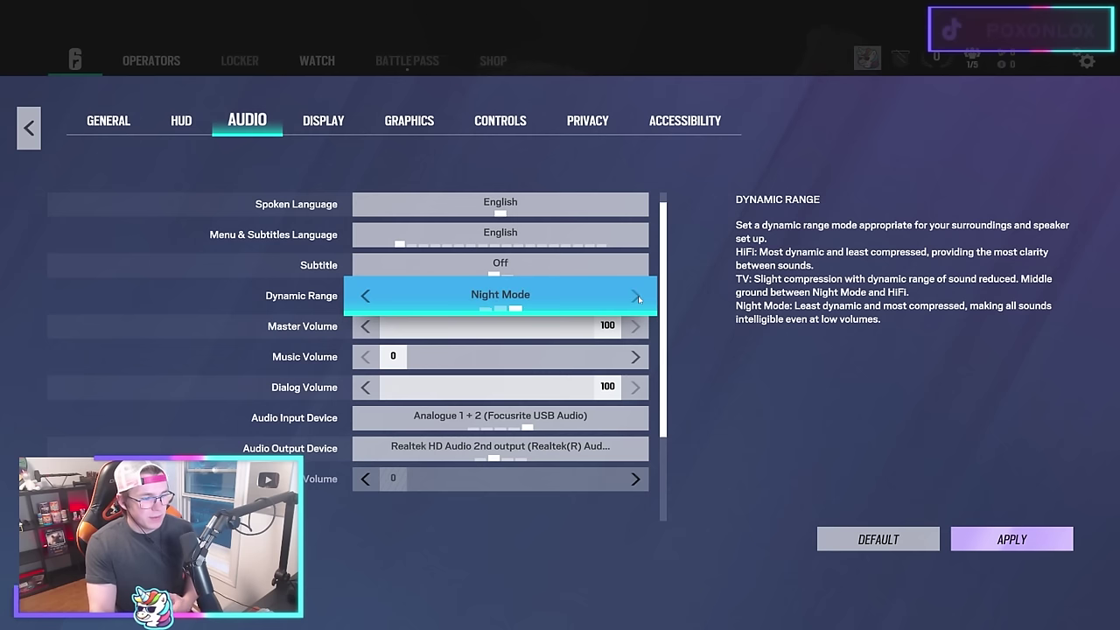
click(373, 301)
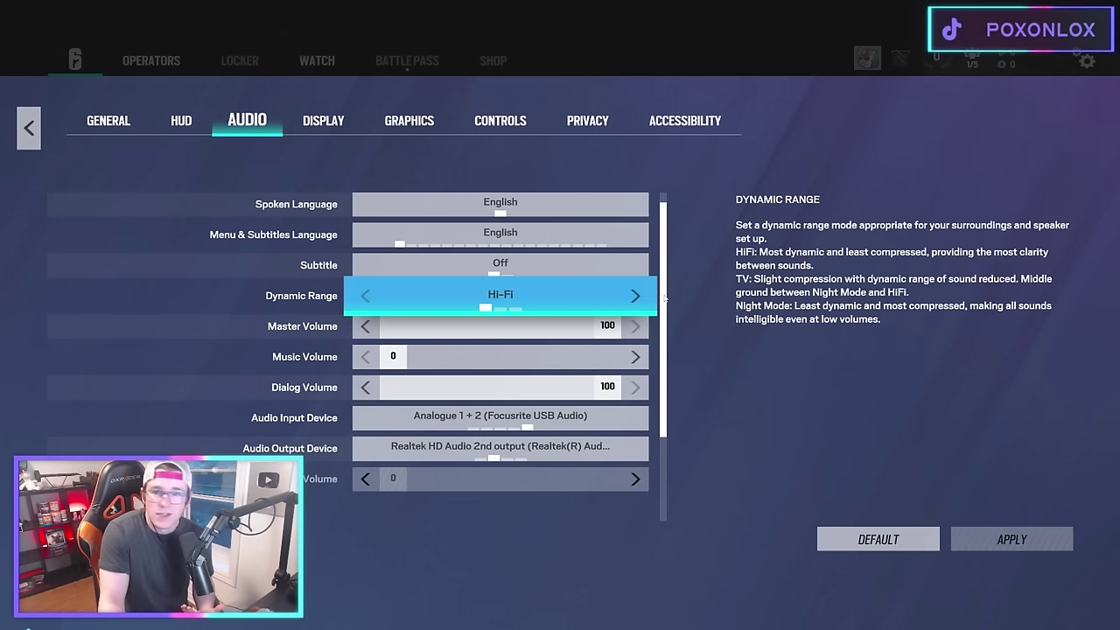
Step: Cycle the audio input device to Microphone (HD Pro Webcam C920) and back through the other devices
scroll(665, 298, down, 1)
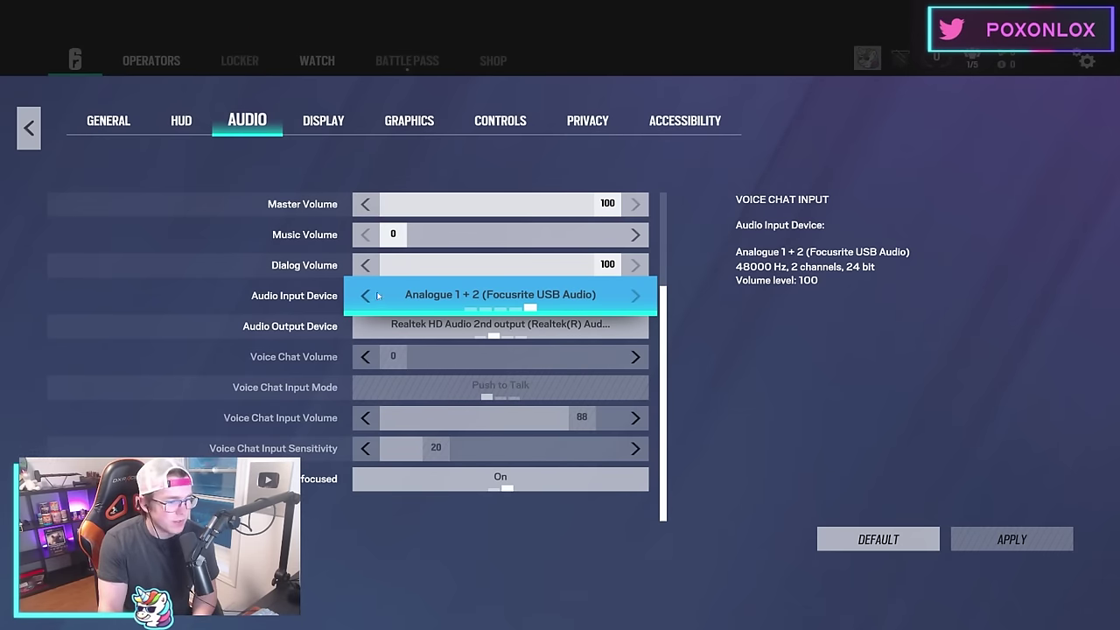
click(618, 295)
click(618, 295)
click(628, 297)
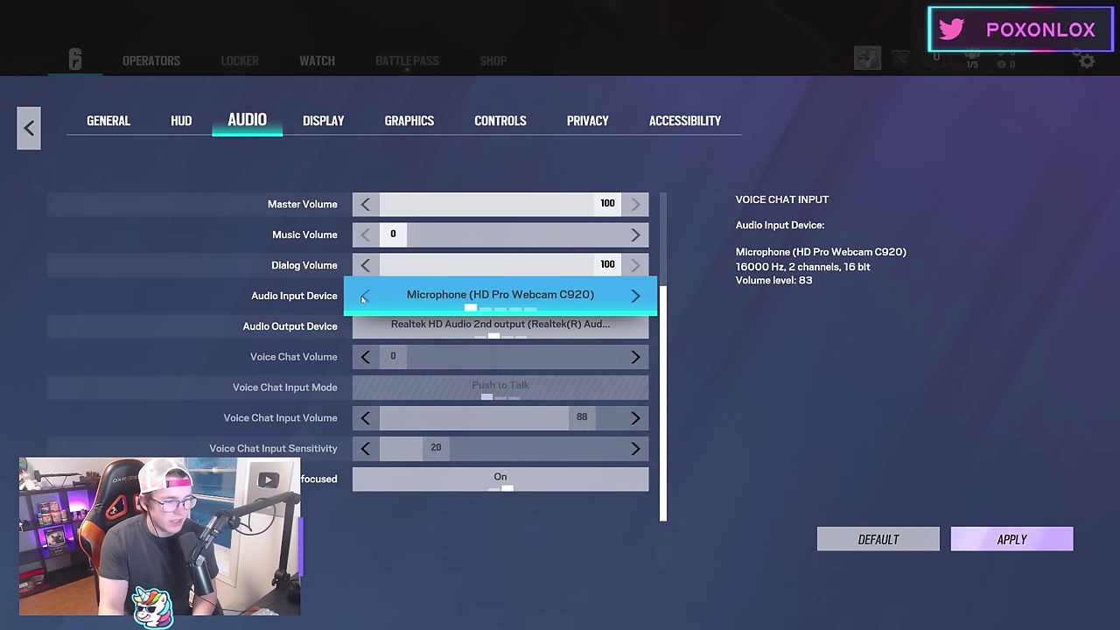
click(636, 298)
click(635, 297)
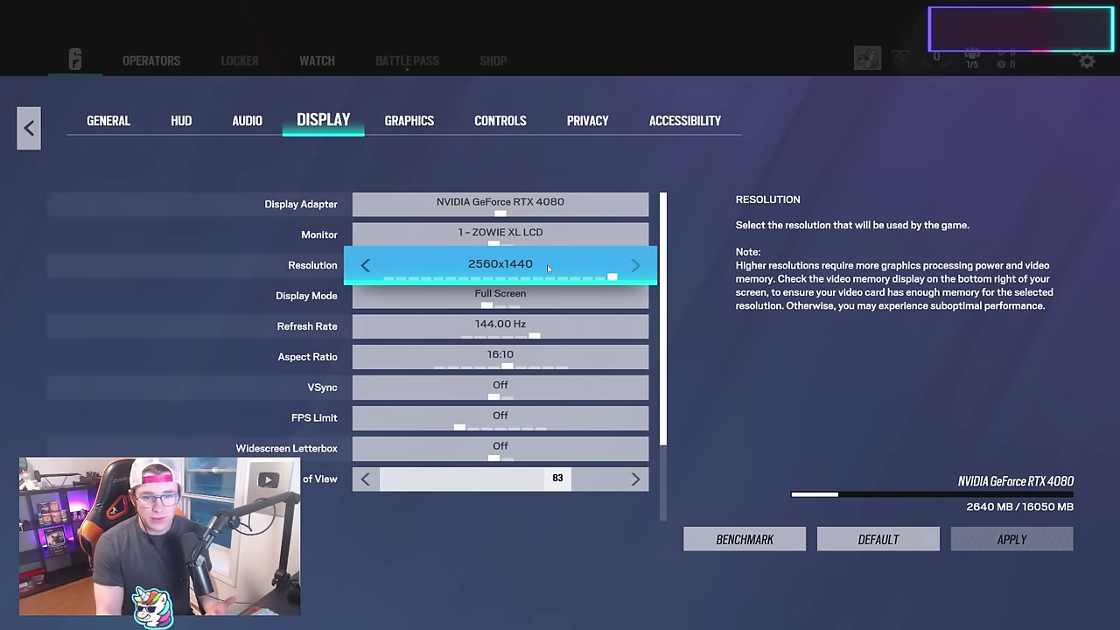
Step: Try the display resolution at 1920x1080 and return it to 2560x1440
click(365, 265)
click(365, 265)
click(365, 264)
click(365, 264)
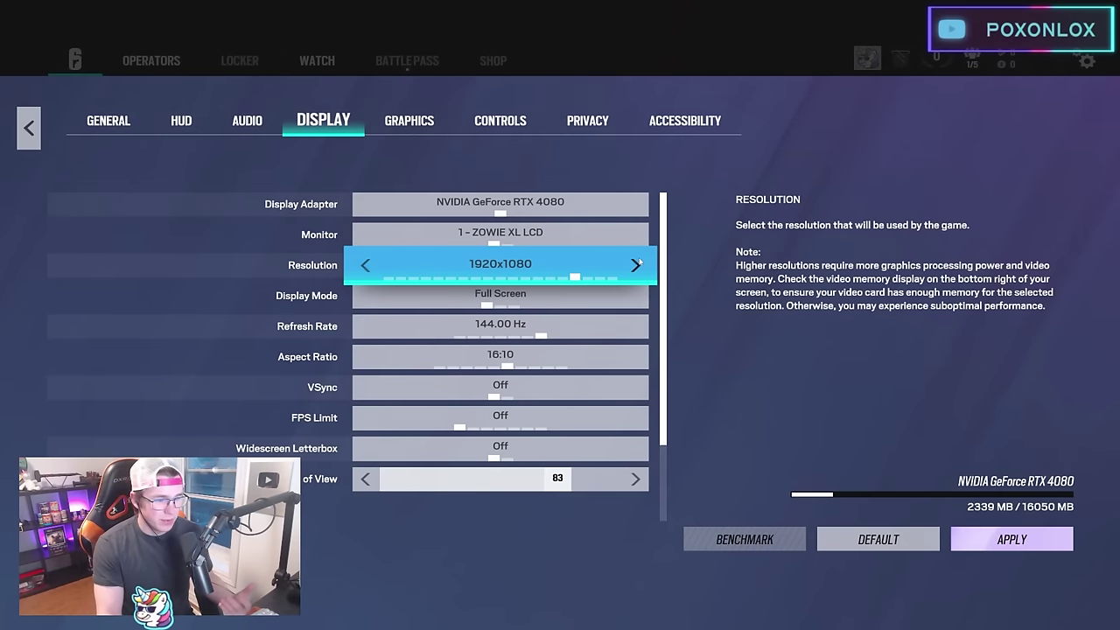
click(637, 264)
click(637, 264)
click(636, 264)
click(636, 264)
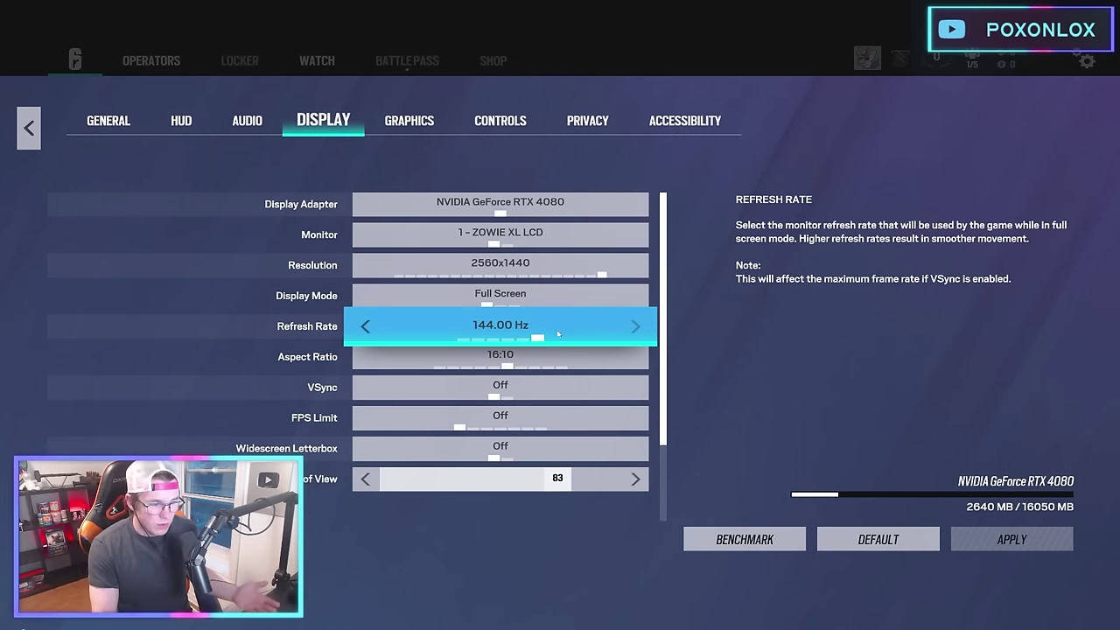
Step: Cycle the refresh rate through lower values such as 119.00 Hz and return it to 144.00 Hz
key(Left)
key(Left)
key(Left)
key(Left)
click(635, 326)
click(636, 327)
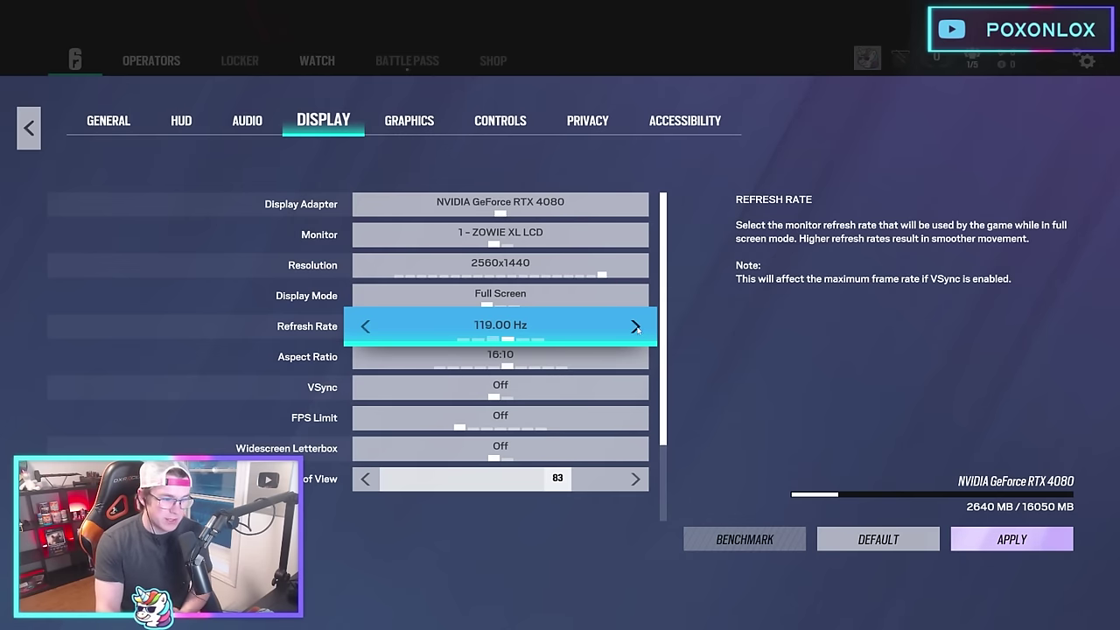
click(635, 327)
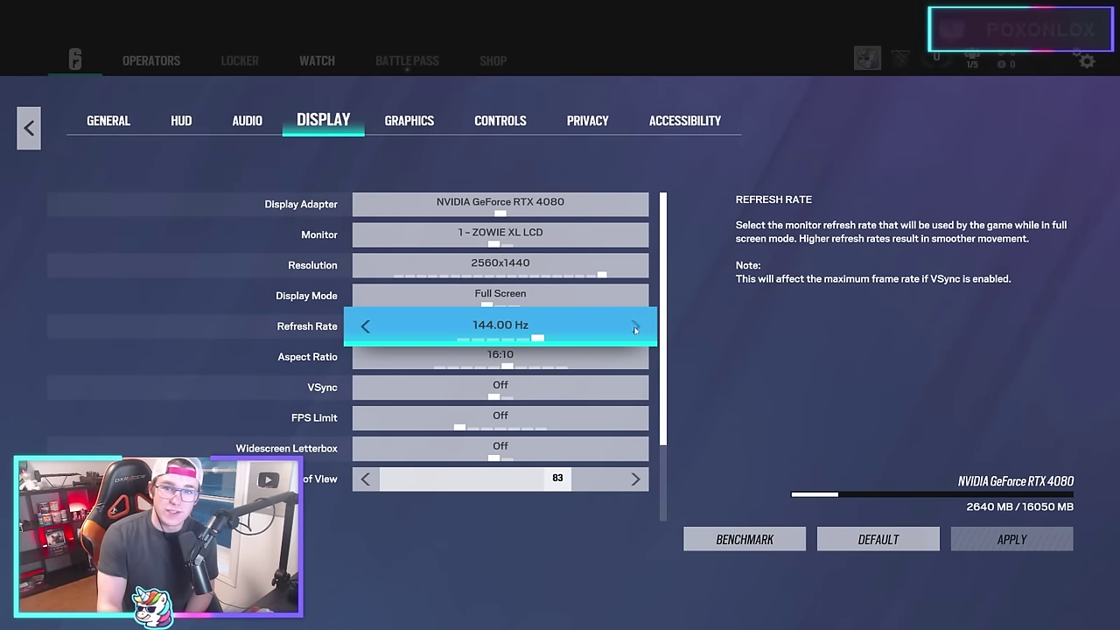
Step: Cycle the aspect ratio through 4:3, 3:2, 5:3 and 16:9, and return it to 16:10
scroll(613, 328, down, 1)
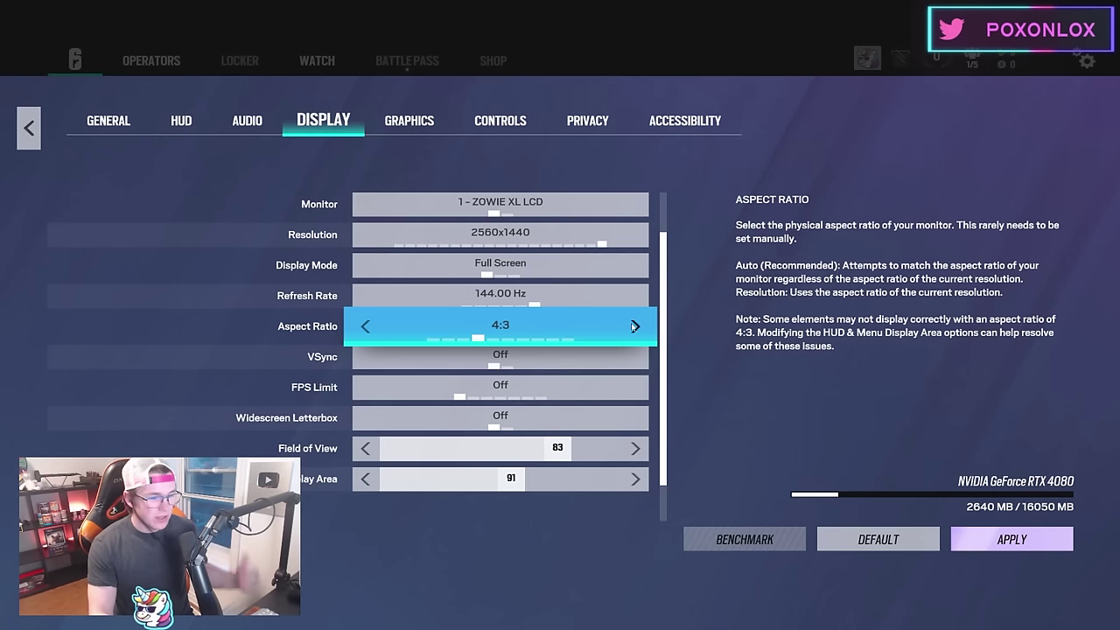
click(636, 326)
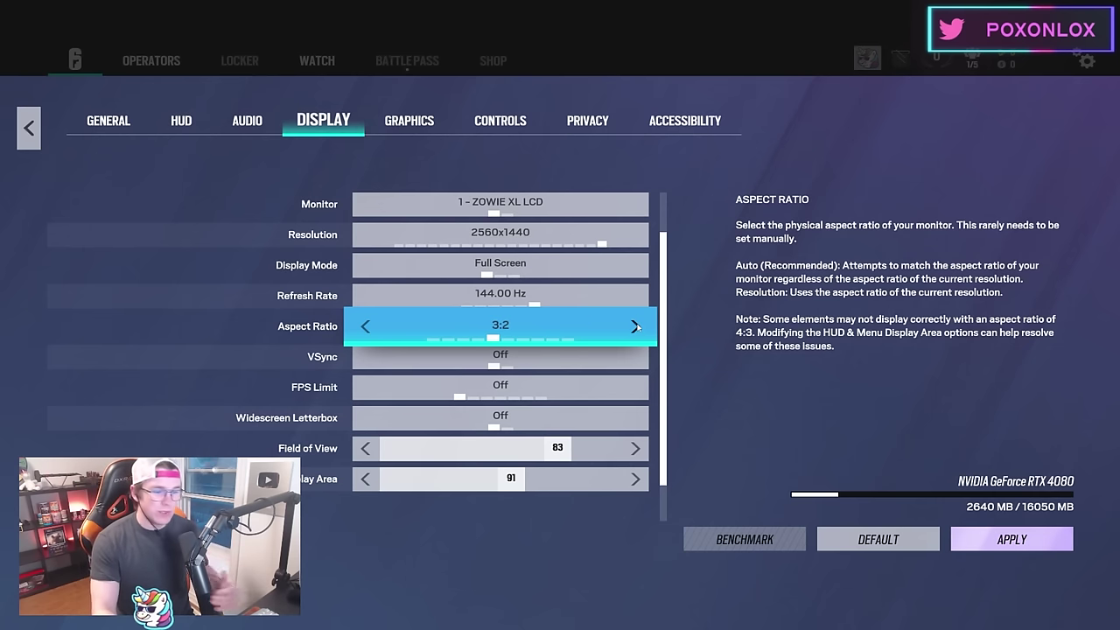
click(636, 326)
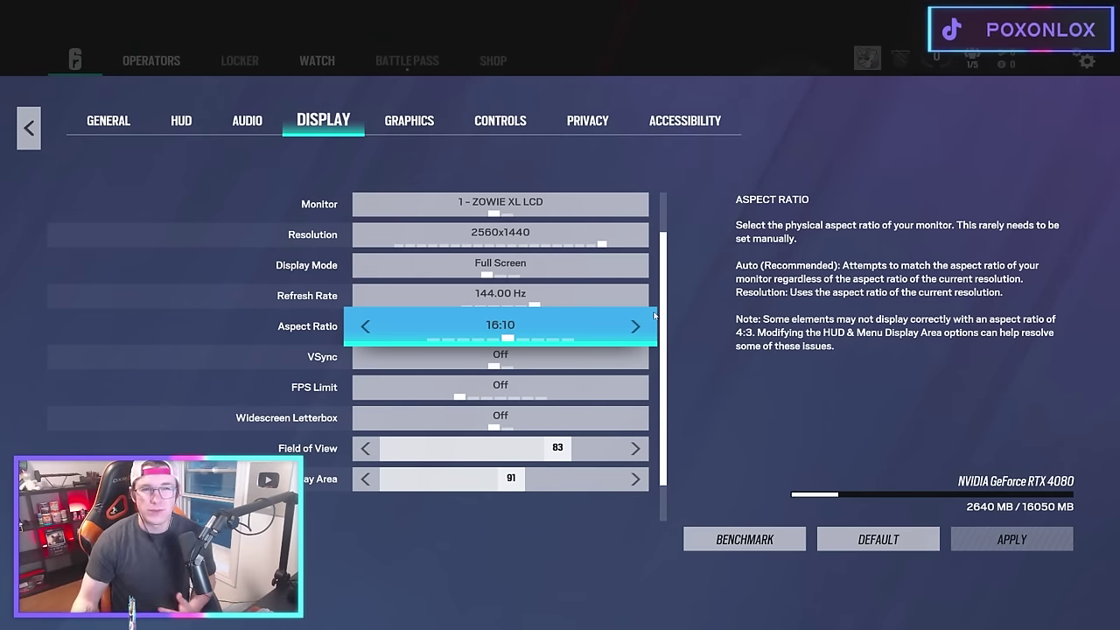
click(636, 326)
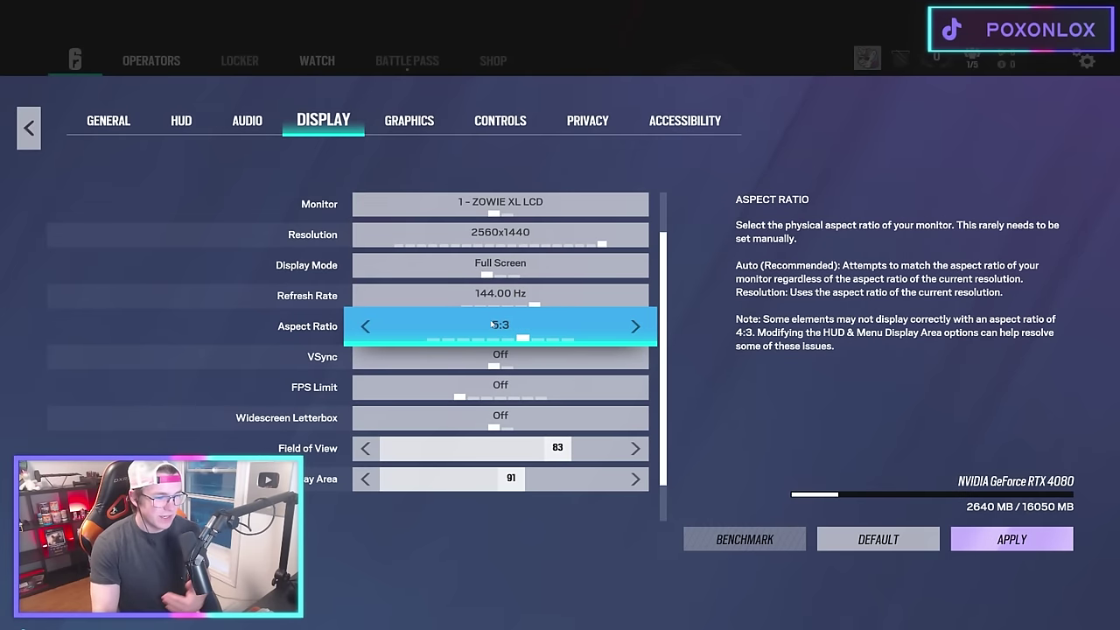
click(636, 327)
click(636, 326)
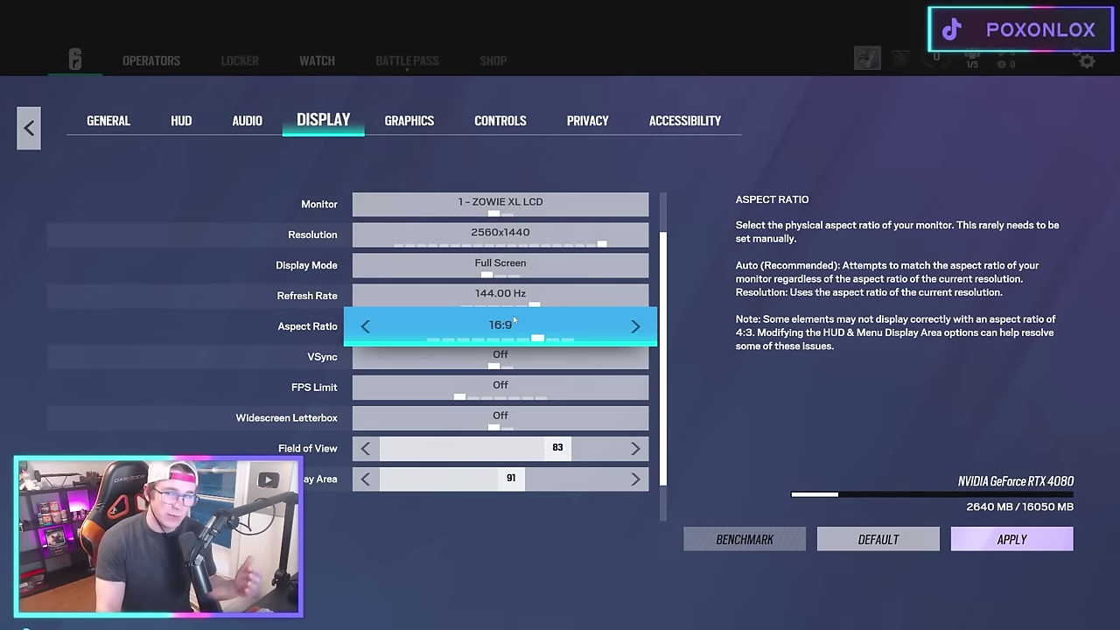
click(364, 326)
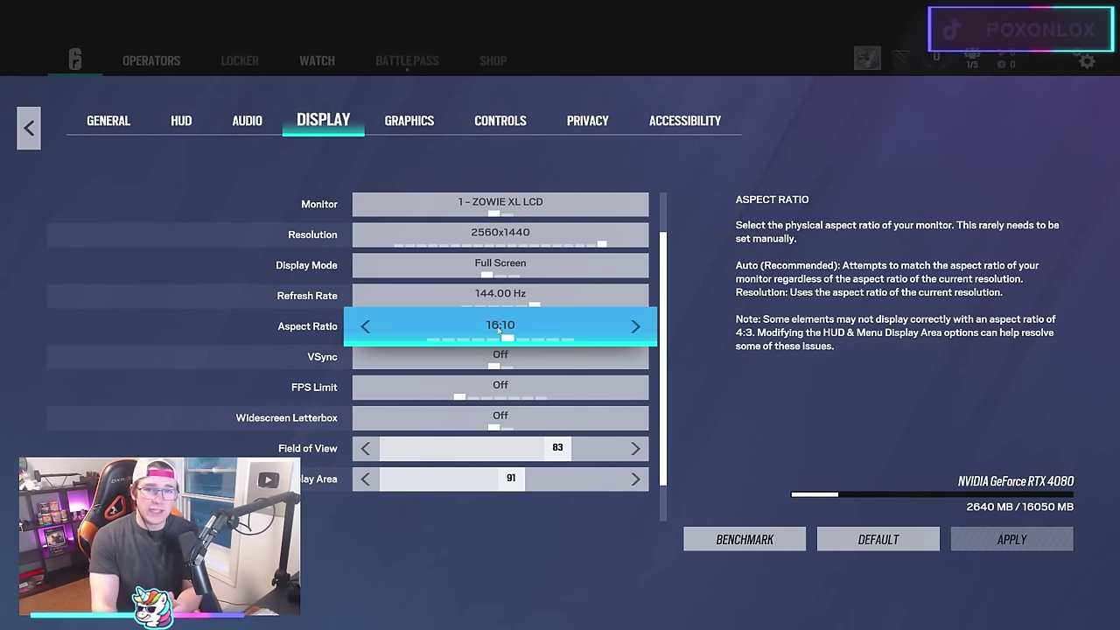
Step: Lower the aspect ratio through 3:2 to 4:3 and set it back to 16:10
click(365, 328)
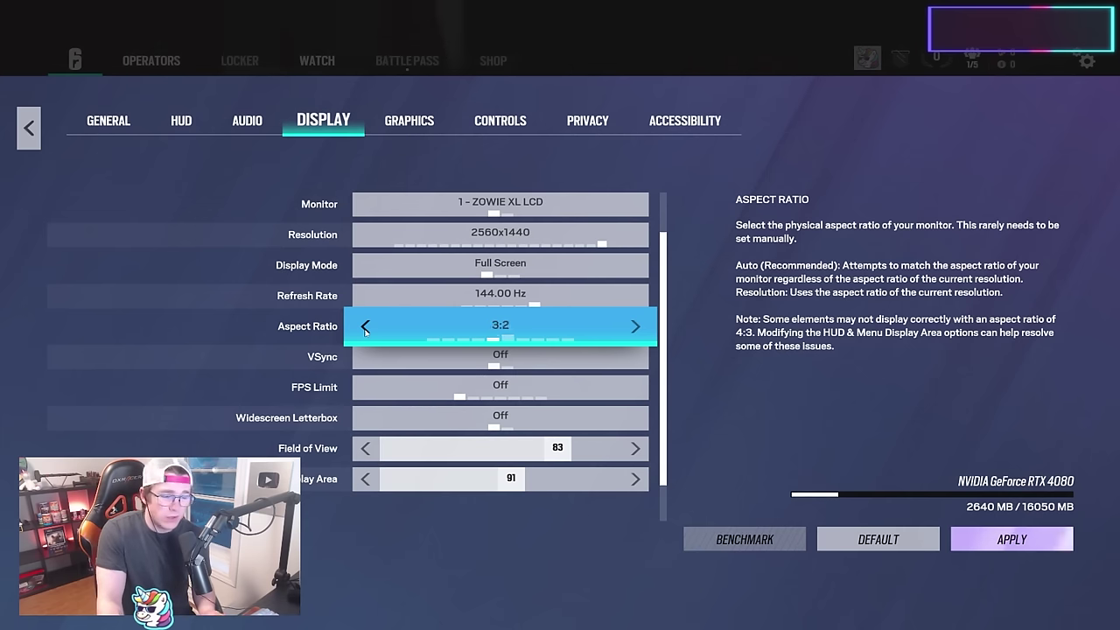
click(365, 327)
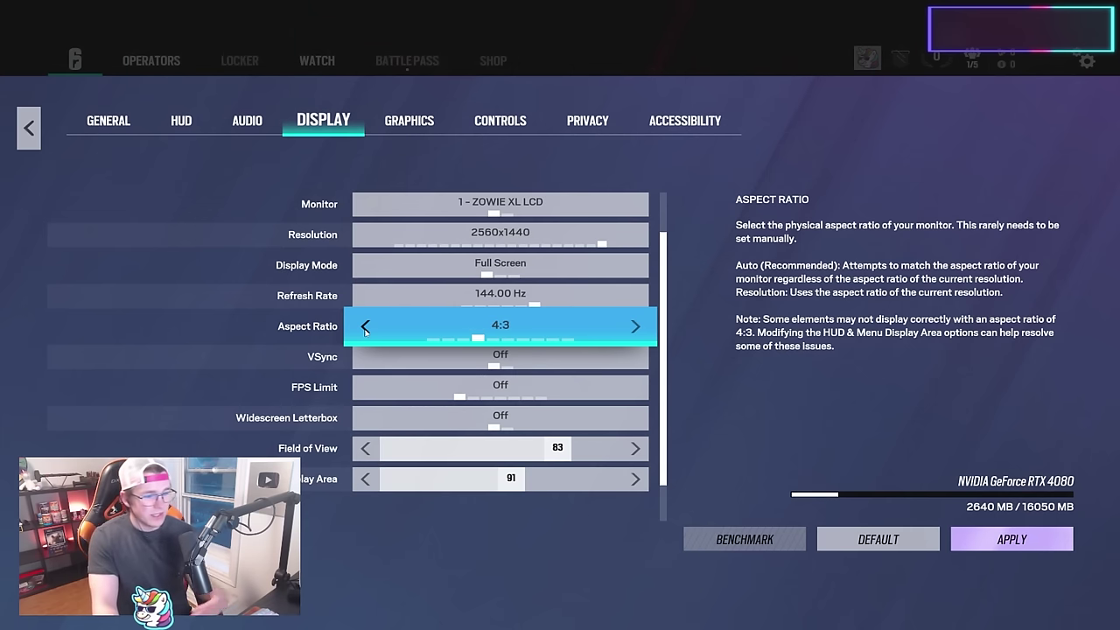
click(634, 327)
click(634, 327)
Step: Try an FPS Limit of 144 and switch the limit back to Off
scroll(664, 324, down, 1)
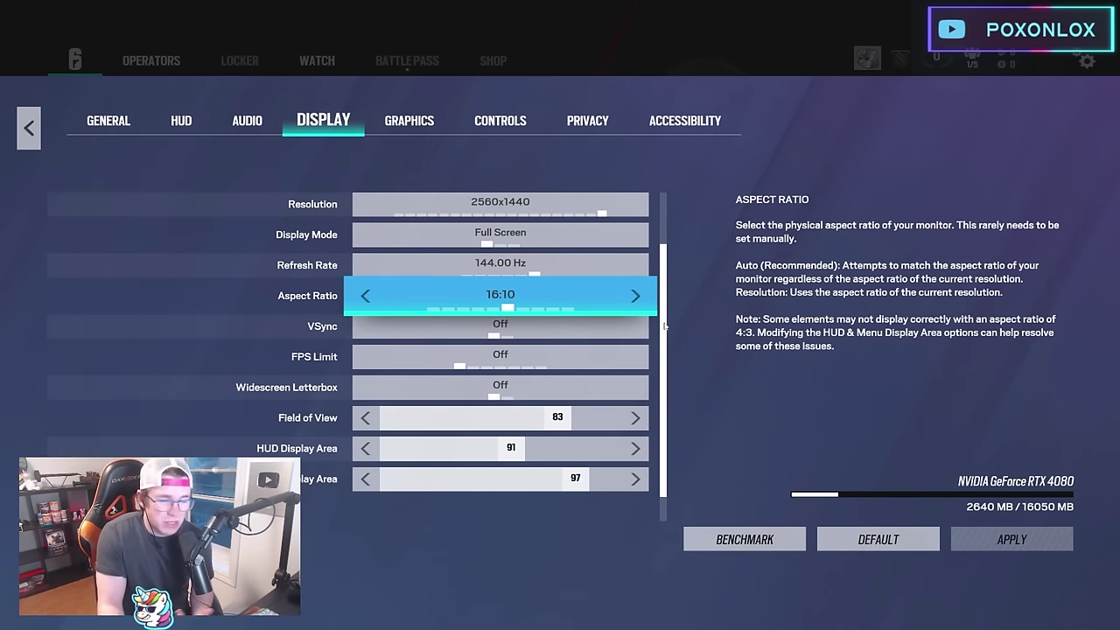
scroll(662, 341, down, 1)
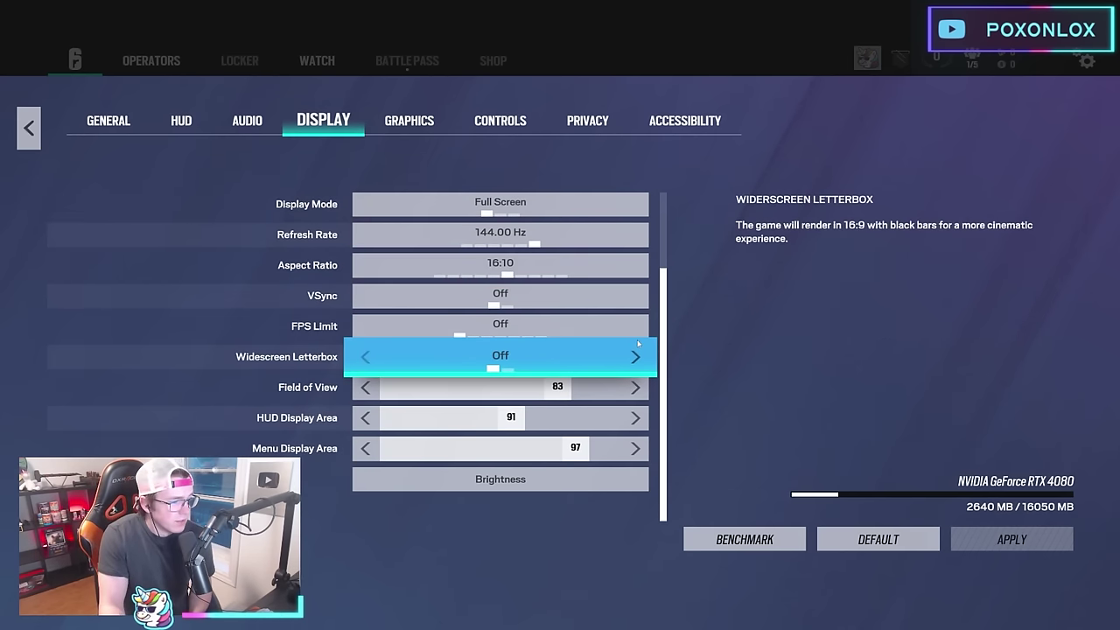
click(541, 335)
scroll(490, 333, up, 3)
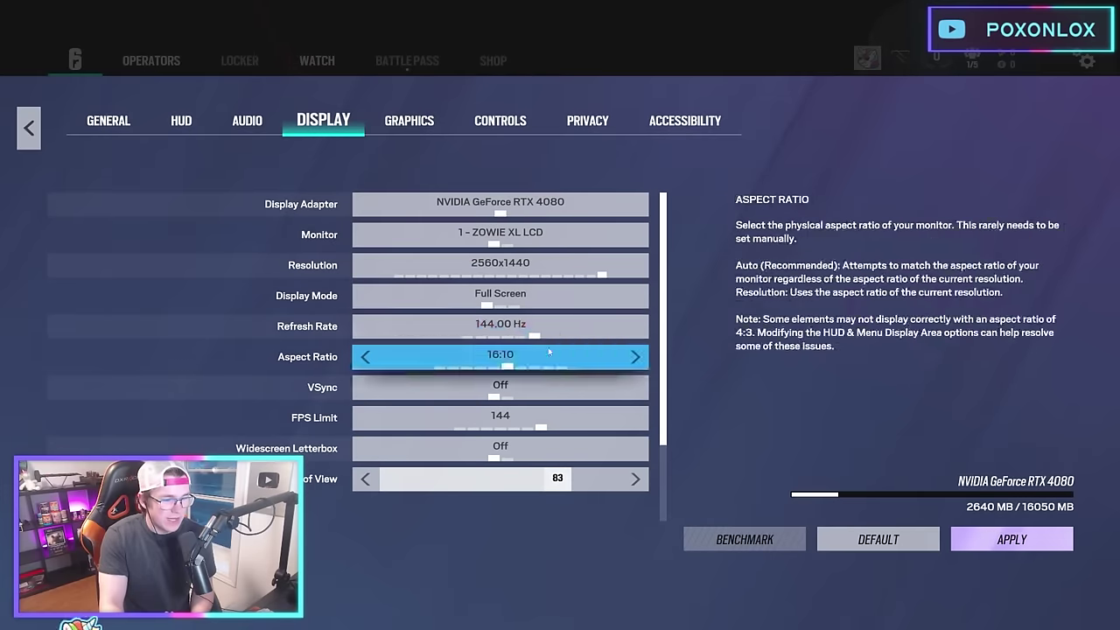
scroll(464, 337, down, 3)
click(447, 339)
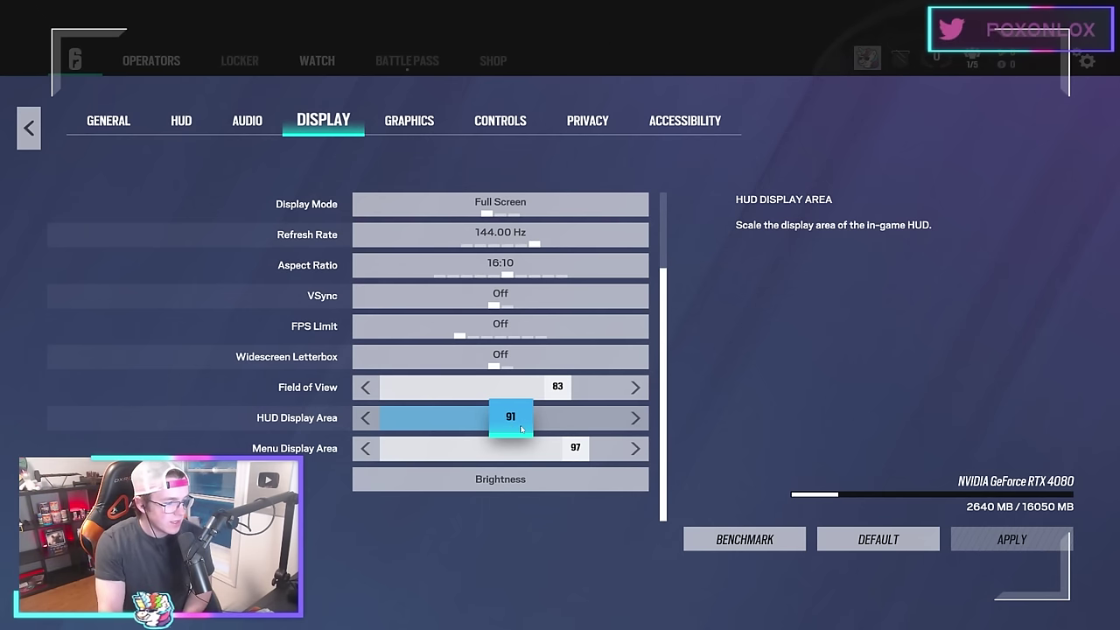
Step: Reduce the Menu Display Area to 95 in the display settings
mouse_move(575, 448)
mouse_down()
mouse_move(511, 448)
mouse_move(560, 443)
mouse_up()
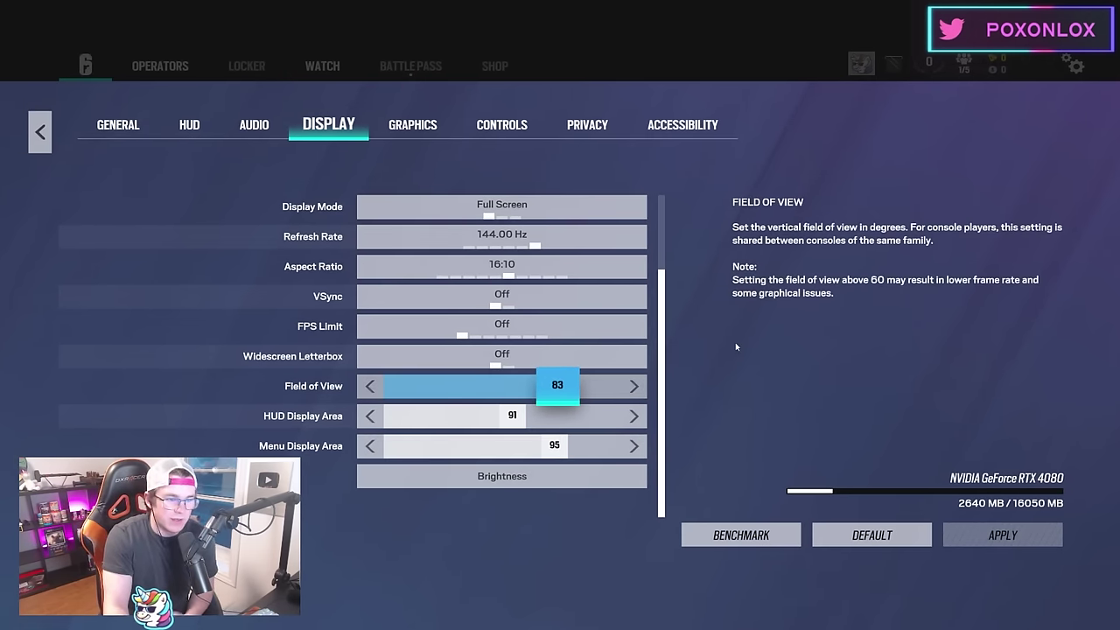
Step: Check the Brightness calibration in the display settings, close it, and look through the Graphics settings
click(588, 481)
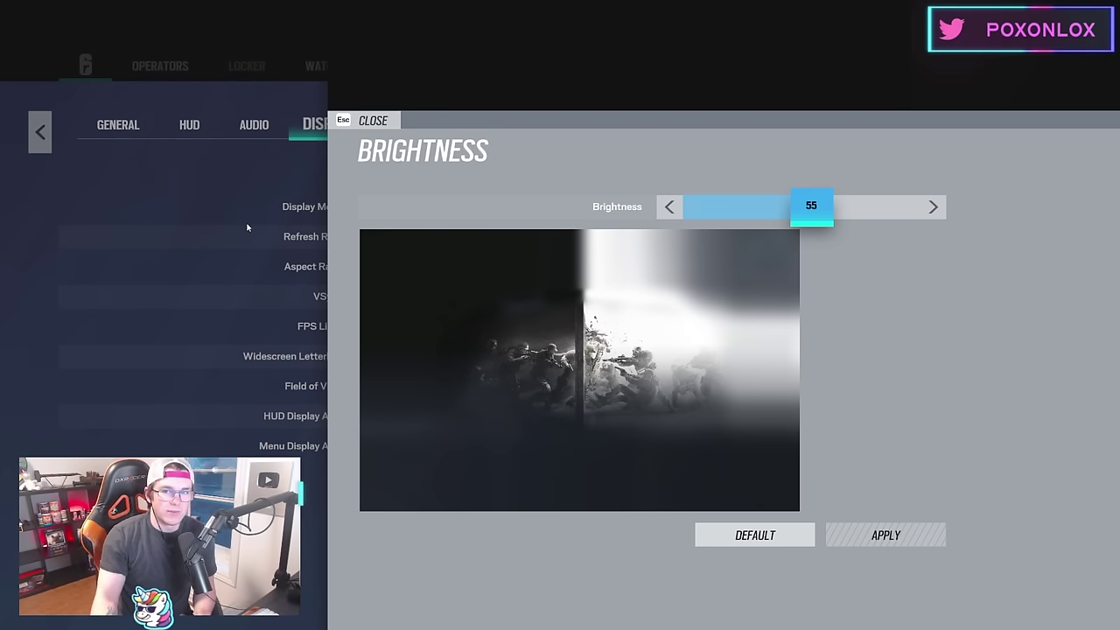
key(Escape)
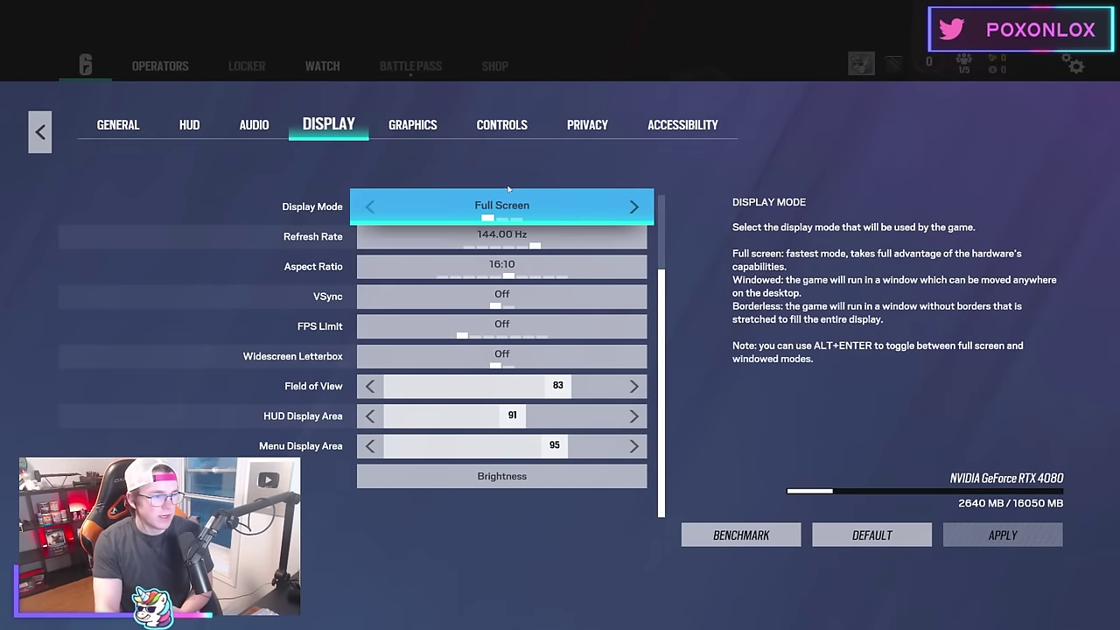
click(412, 128)
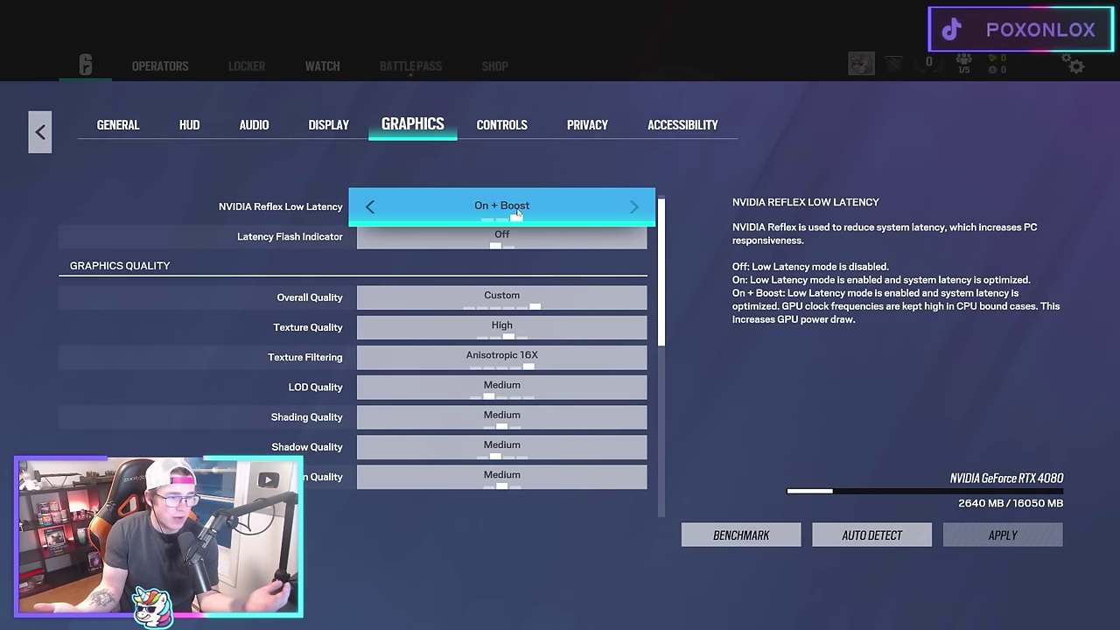
scroll(525, 218, down, 2)
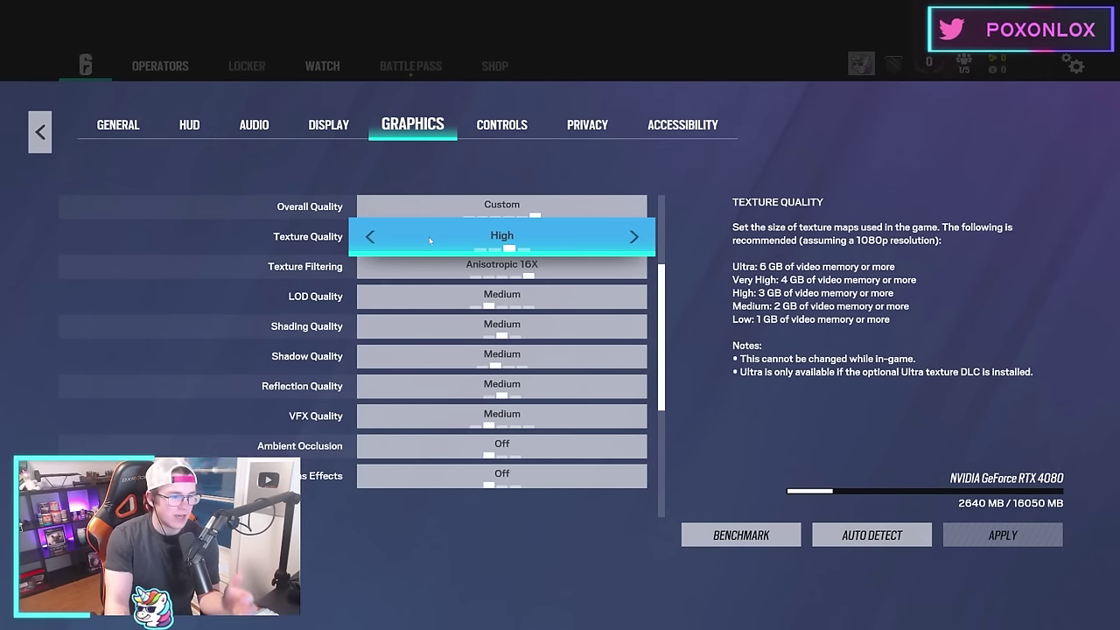
Step: Try Texture Quality at Medium and set it back to High
key(Left)
key(Down)
key(Down)
key(Down)
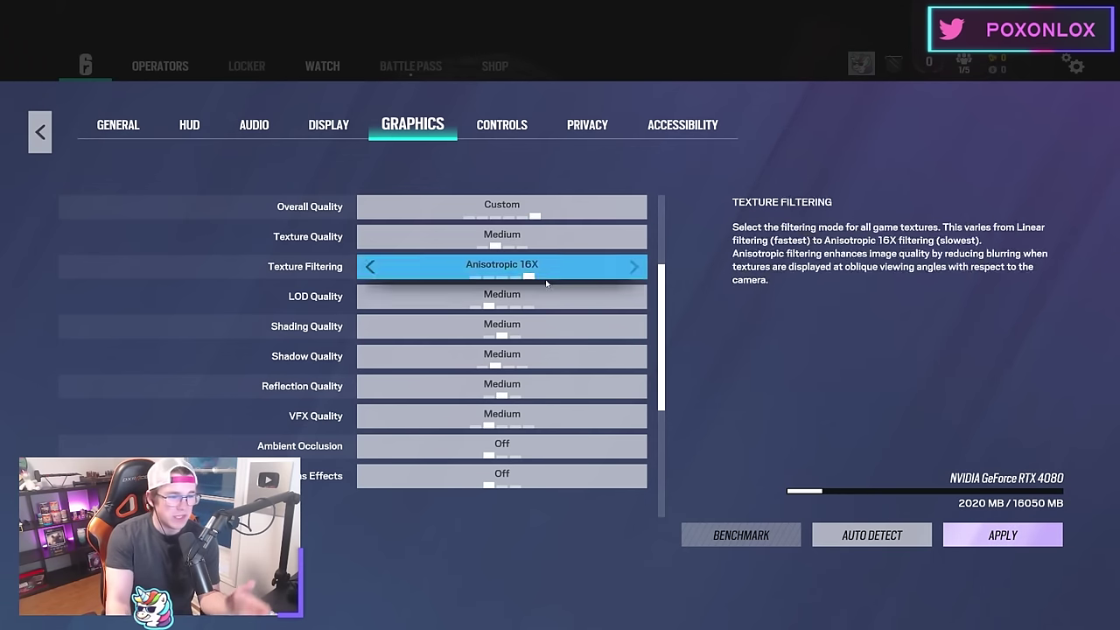
click(634, 238)
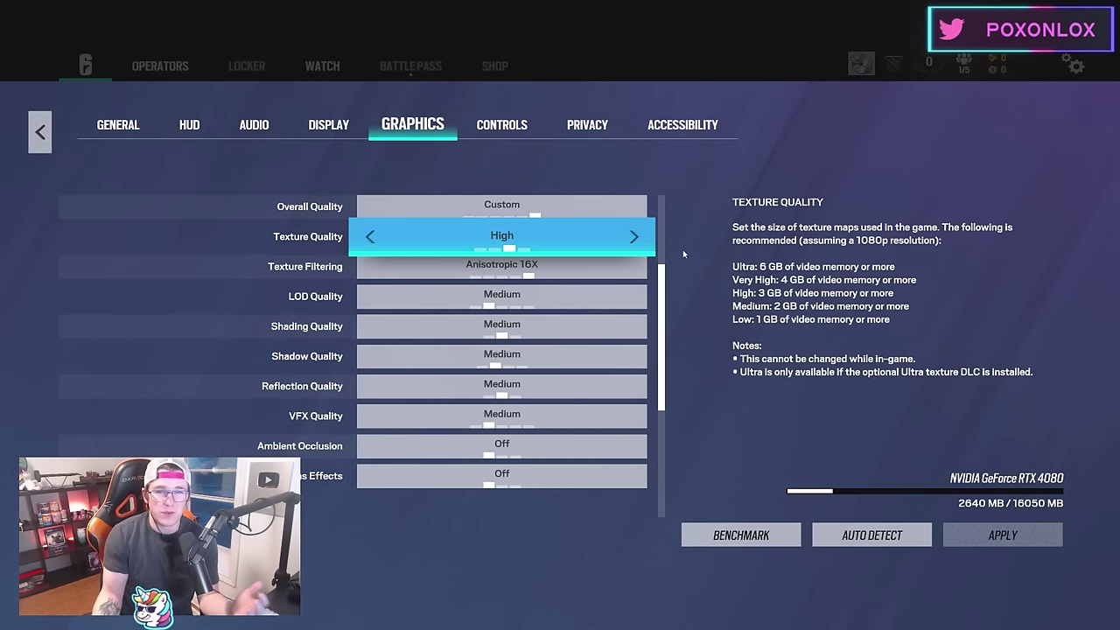
Step: Lower Texture Quality two levels to Low and return it to High
scroll(665, 302, down, 1)
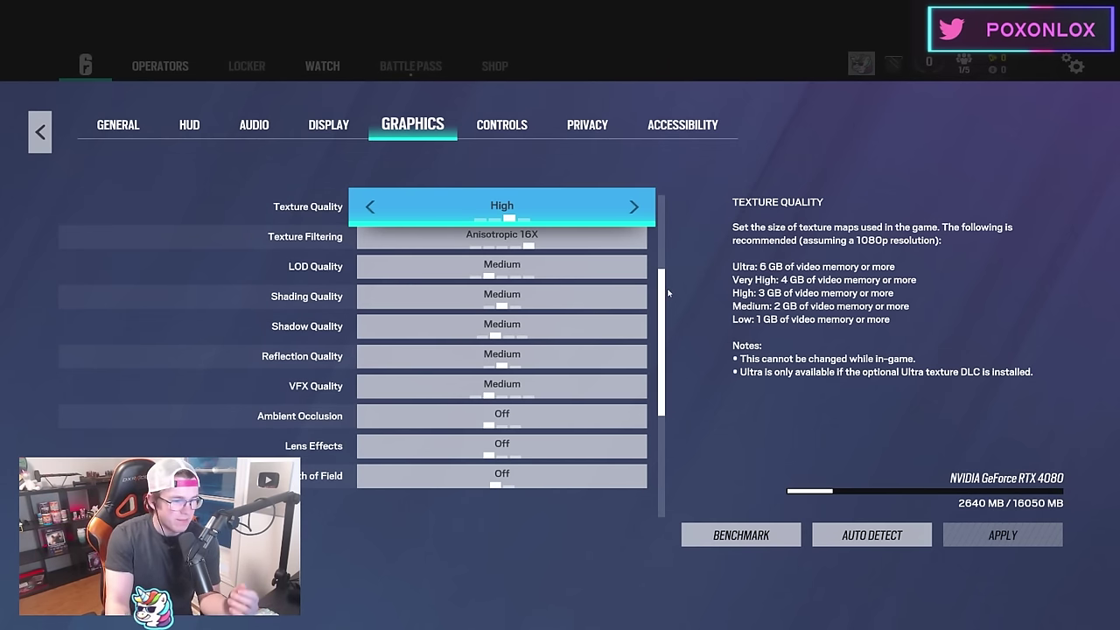
scroll(663, 299, up, 1)
key(Left)
key(Left)
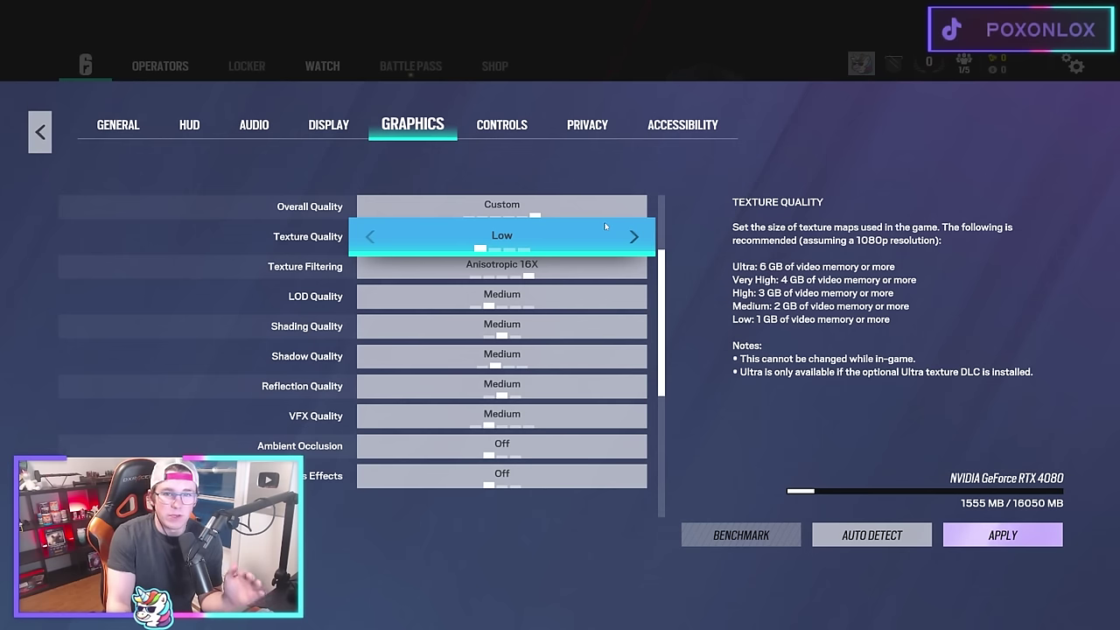
key(Right)
key(Right)
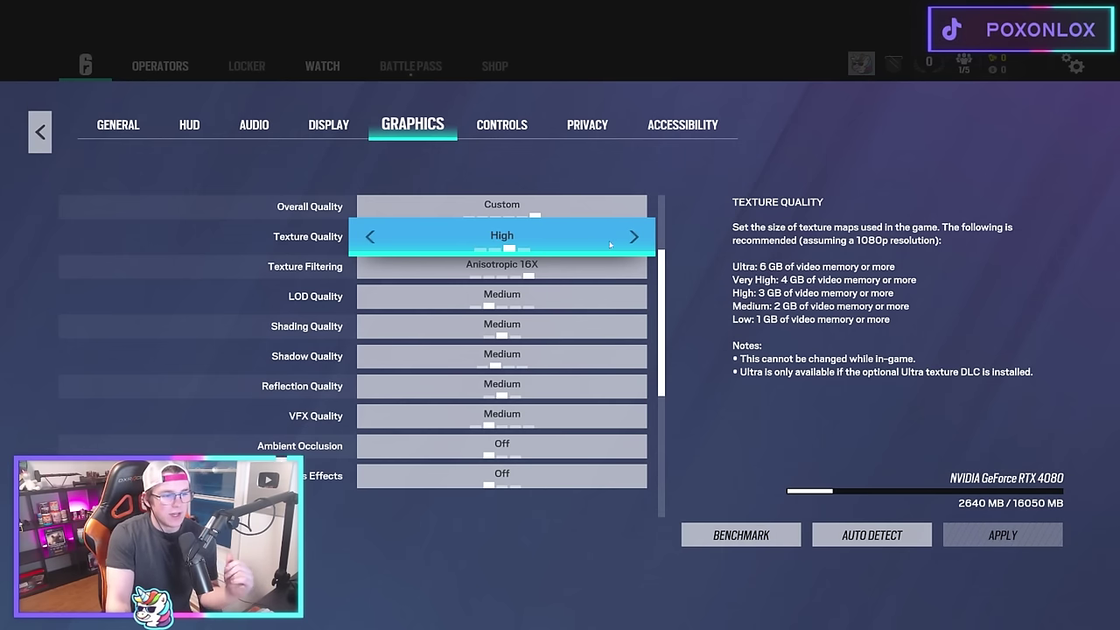
Step: Try Linear Texture Filtering and return it to Anisotropic 16X, and switch Shadow Quality between Low and Medium
click(578, 275)
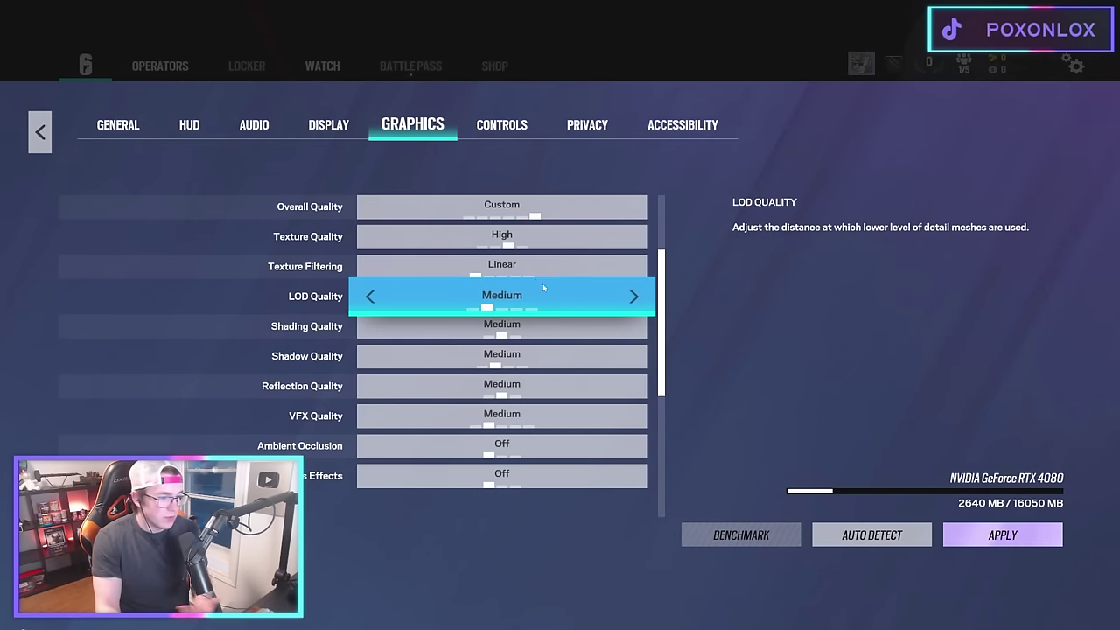
click(548, 252)
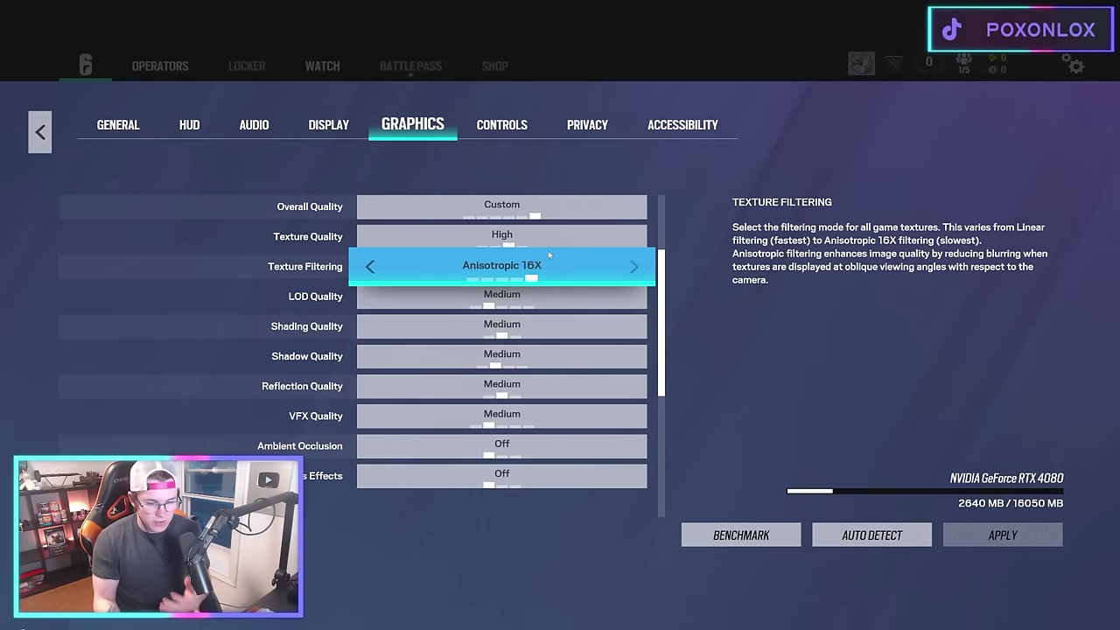
scroll(648, 306, down, 2)
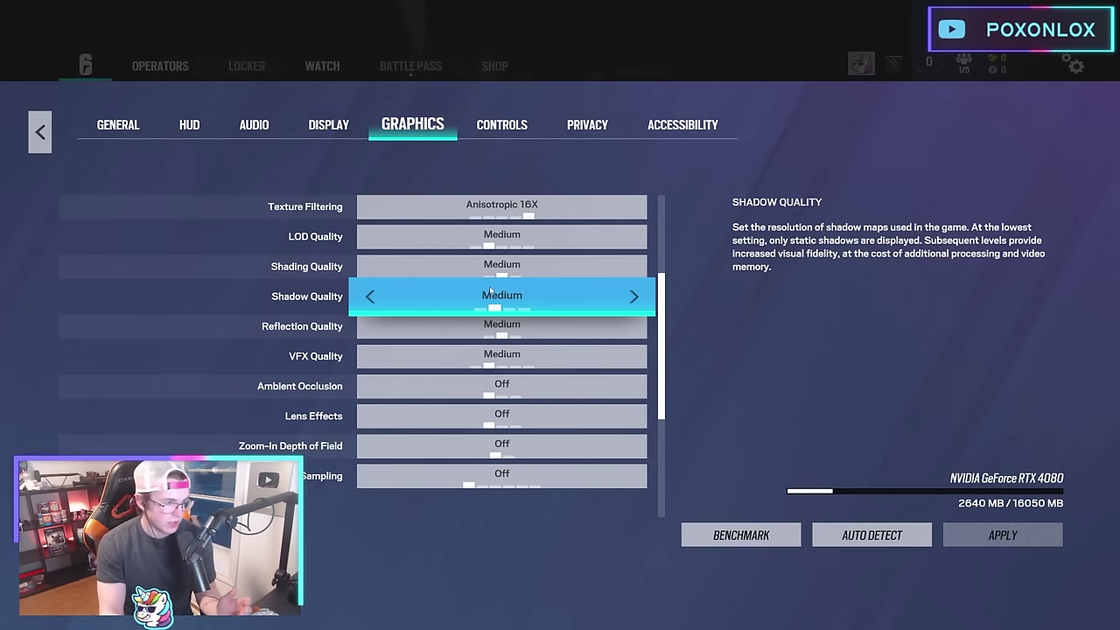
click(373, 294)
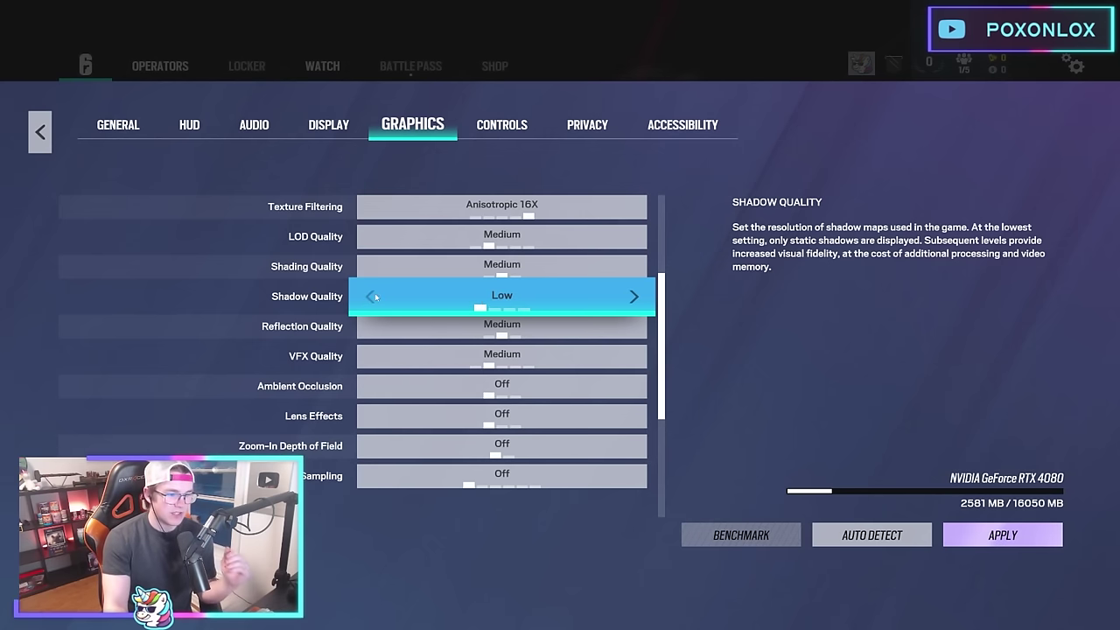
click(639, 298)
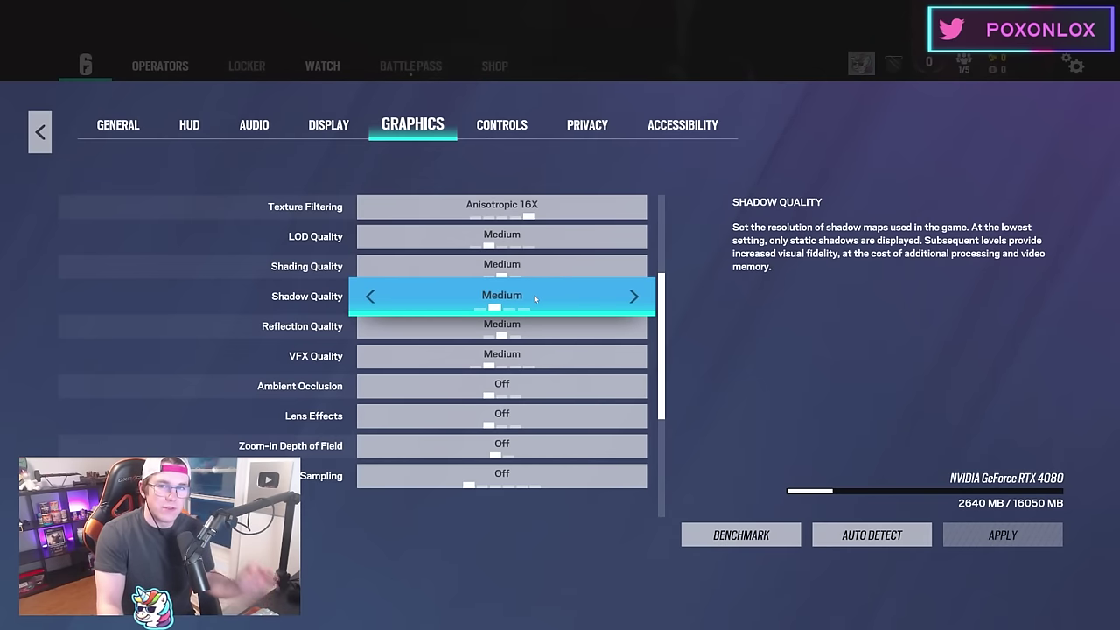
click(369, 297)
Step: Try Lens Effects at Bloom + Lens Flare and switch them back to Off
scroll(357, 302, down, 4)
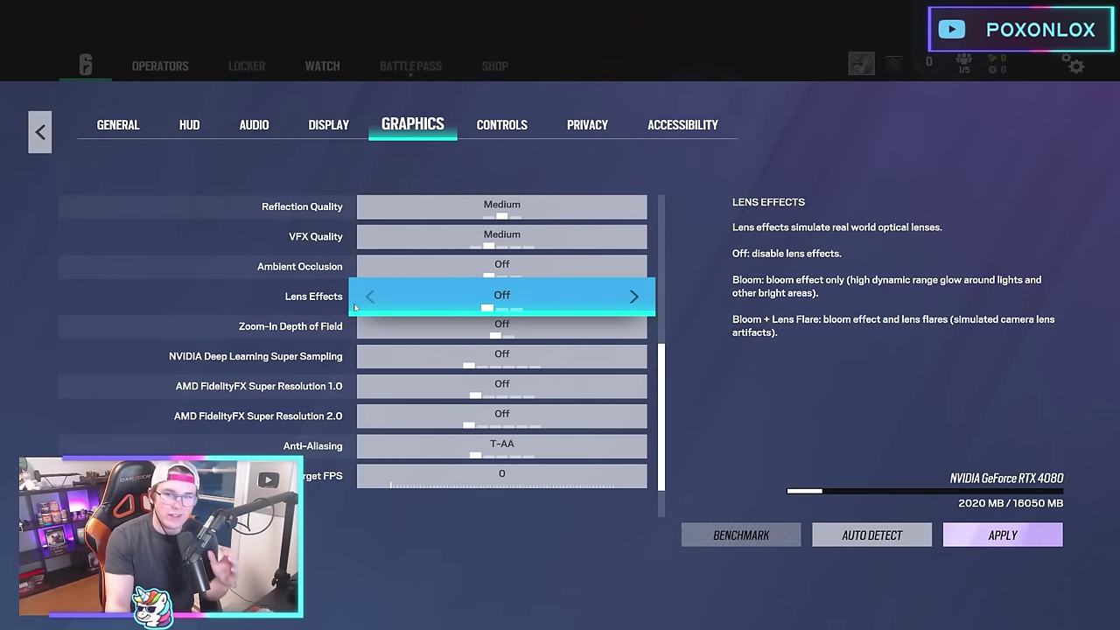
click(633, 297)
click(633, 297)
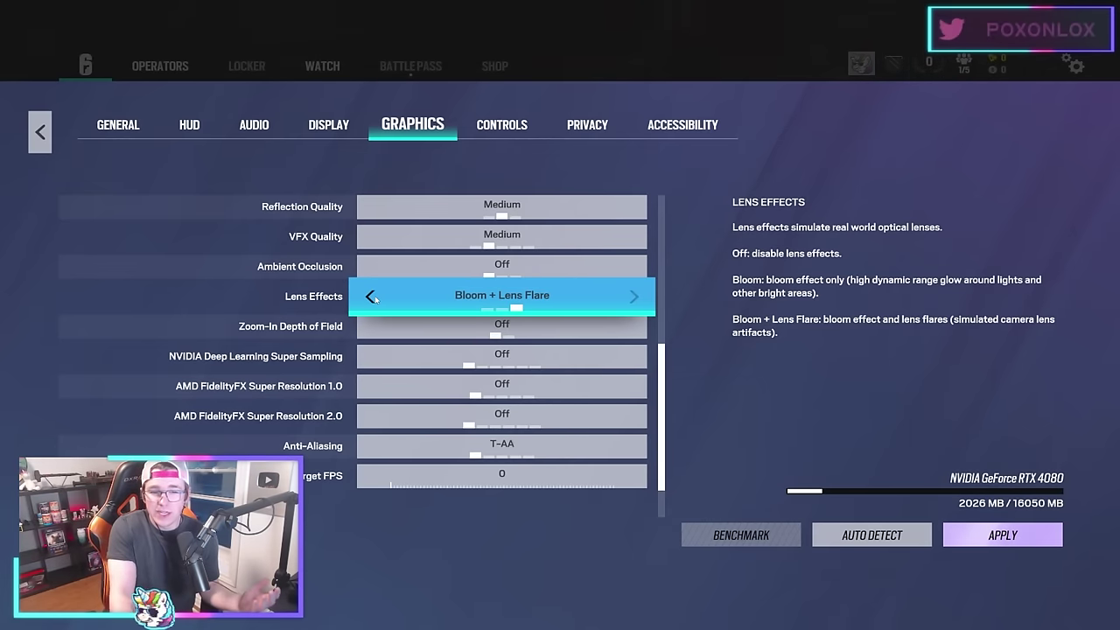
click(372, 297)
click(371, 297)
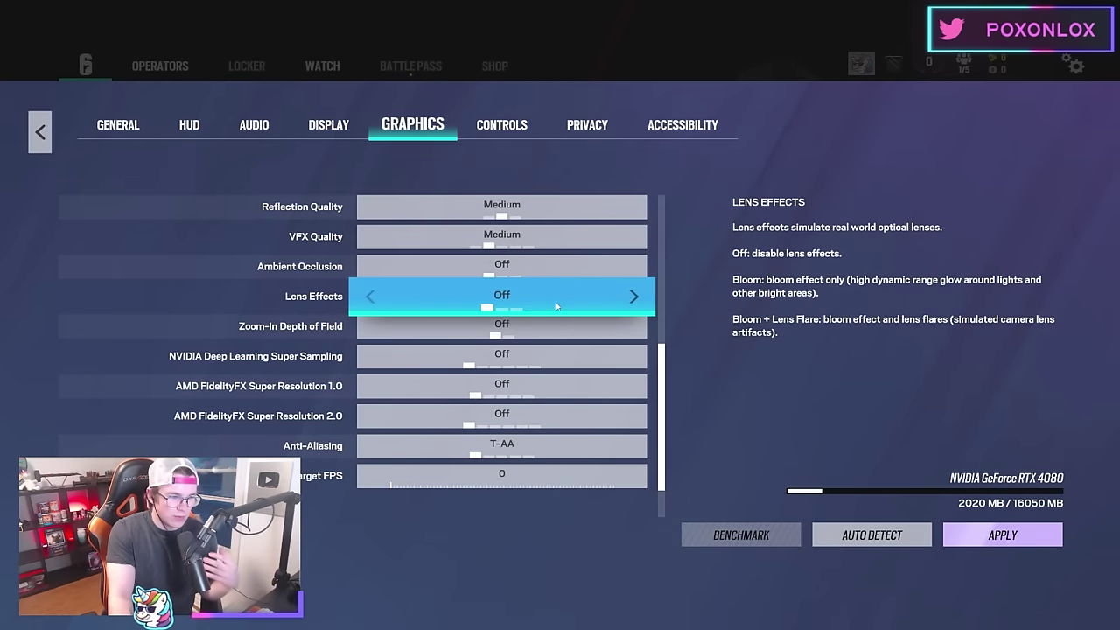
key(Up)
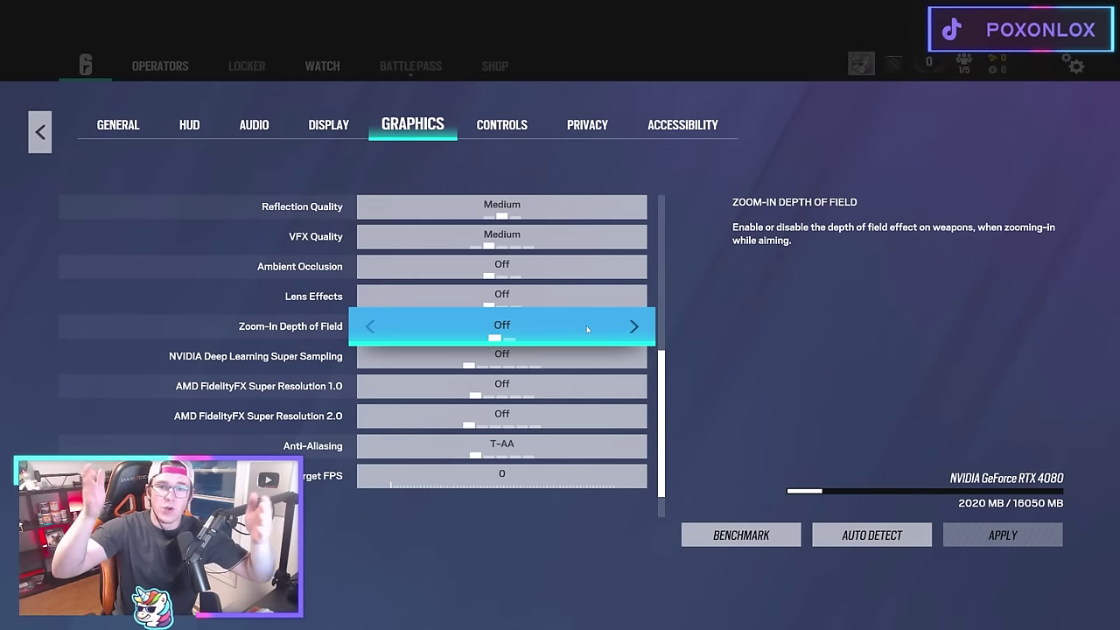
Step: Move Anti-Aliasing one option up and return it to T-AA
scroll(661, 385, down, 1)
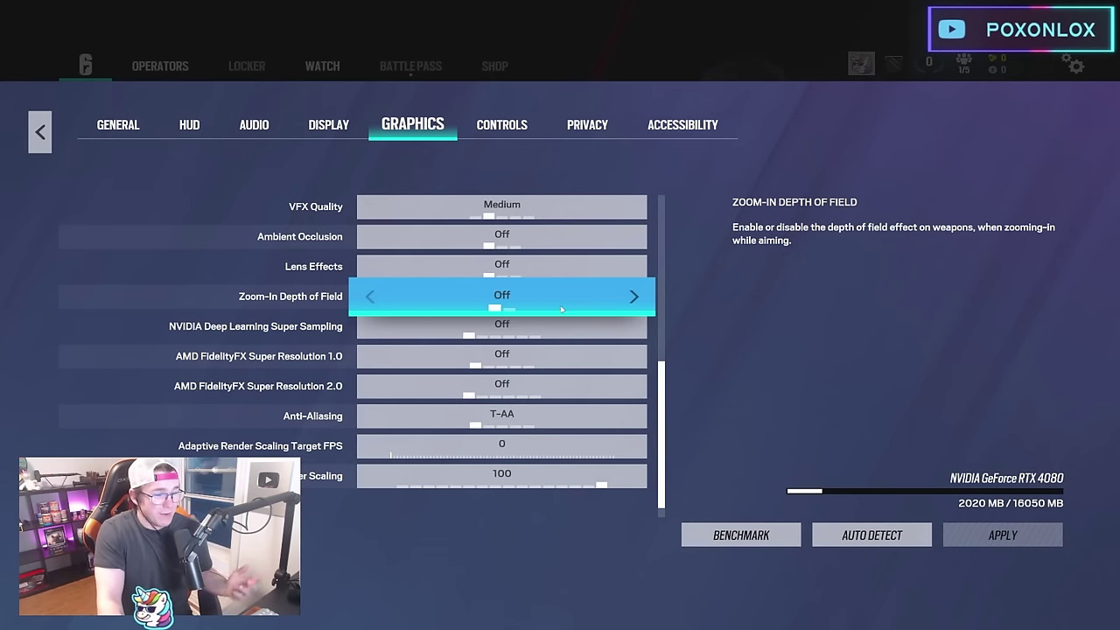
scroll(563, 311, down, 1)
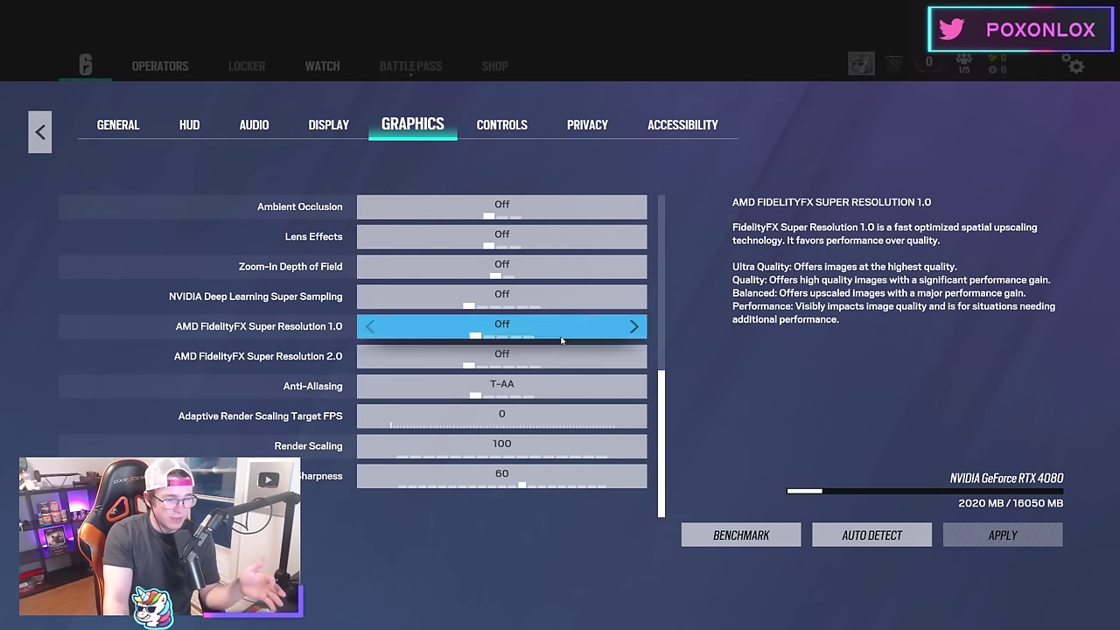
click(634, 386)
click(369, 386)
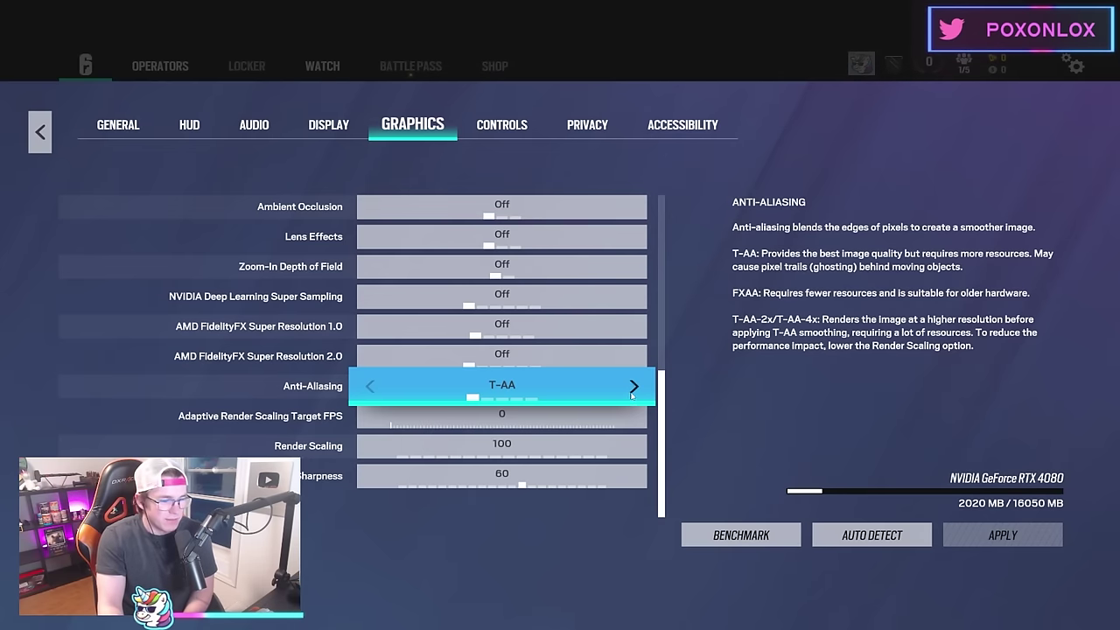
Step: Lower Render Scaling to 25 and restore it to 100
key(Down)
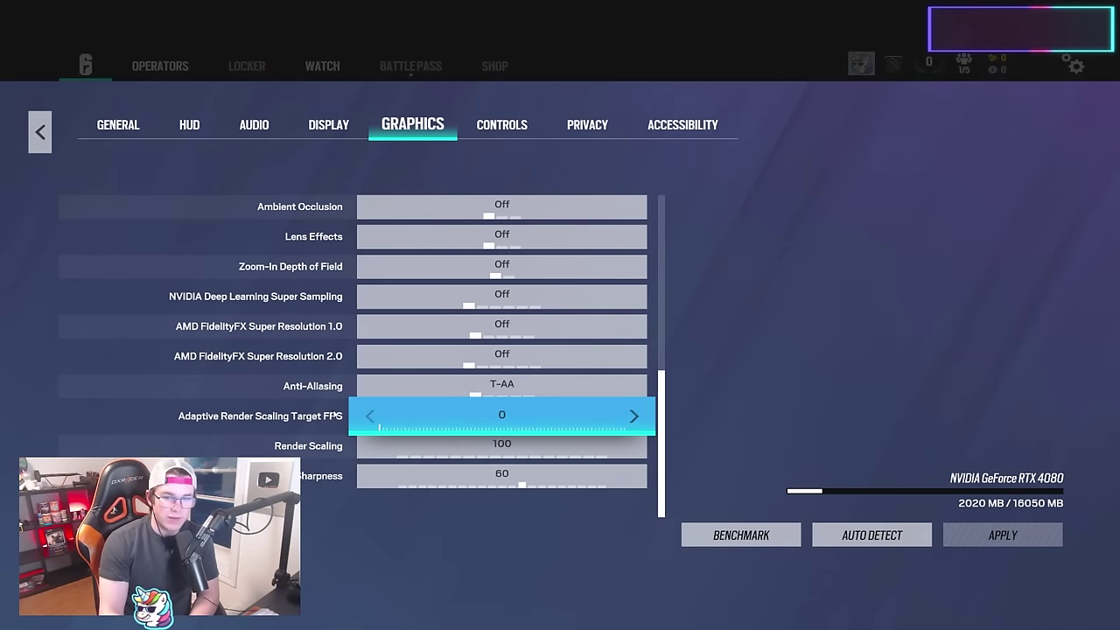
key(Down)
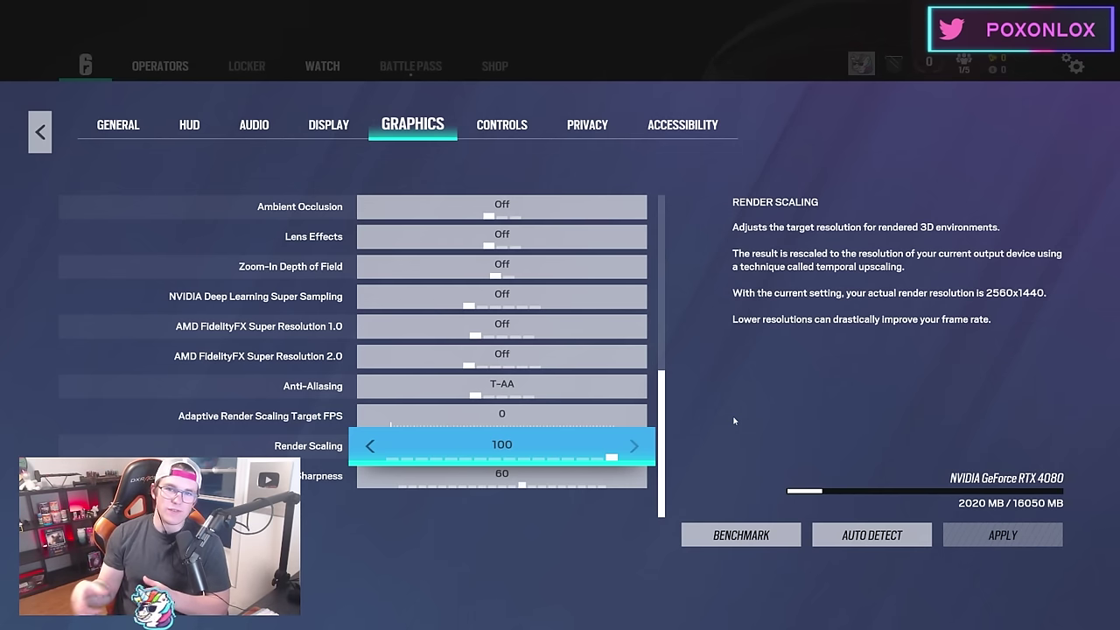
click(399, 457)
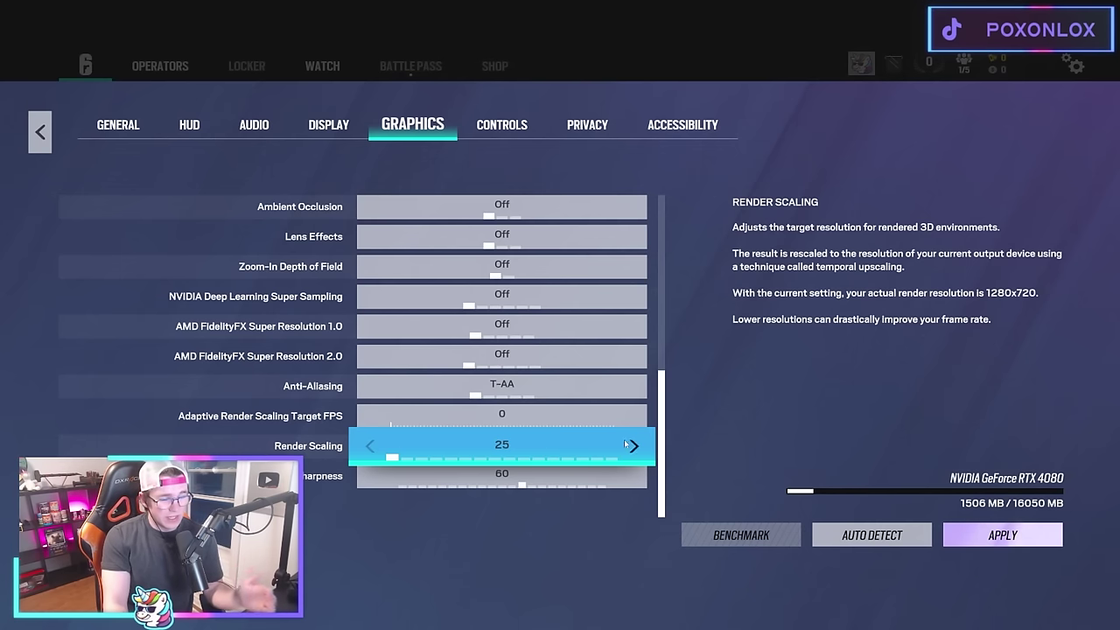
click(611, 458)
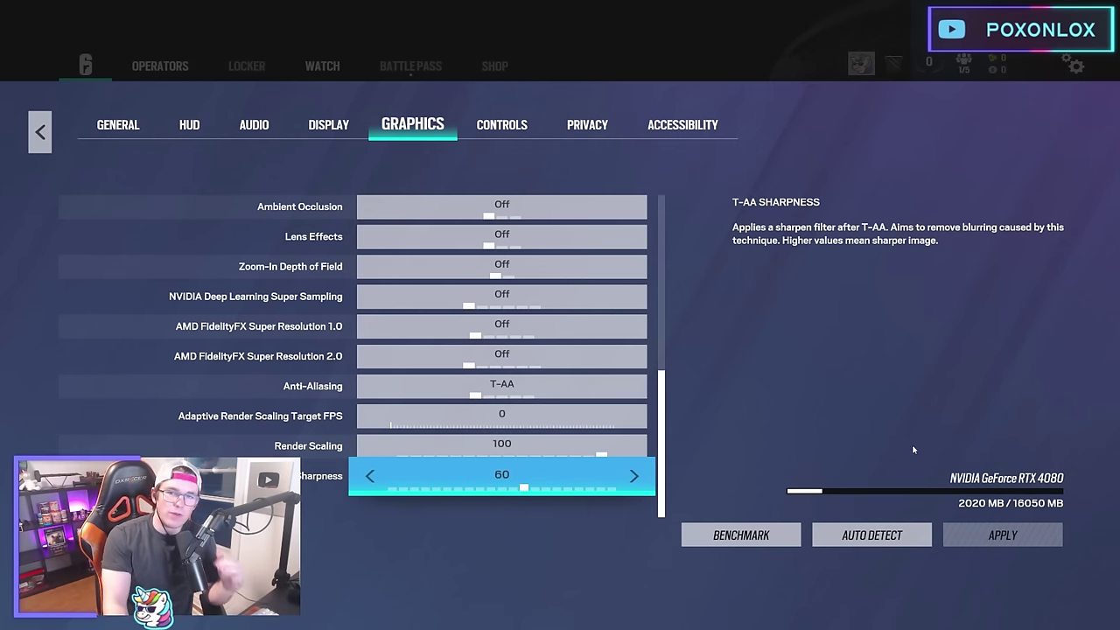
Step: Open the Controls settings, and switch to File Explorer to open the Documents folder
click(503, 125)
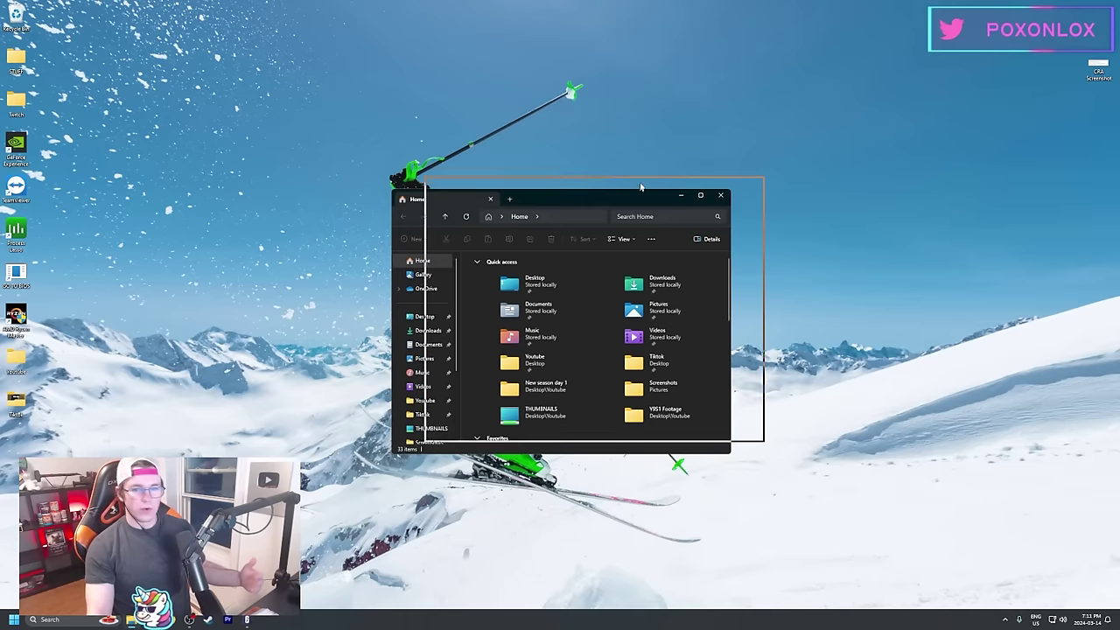
drag(640, 187, 573, 168)
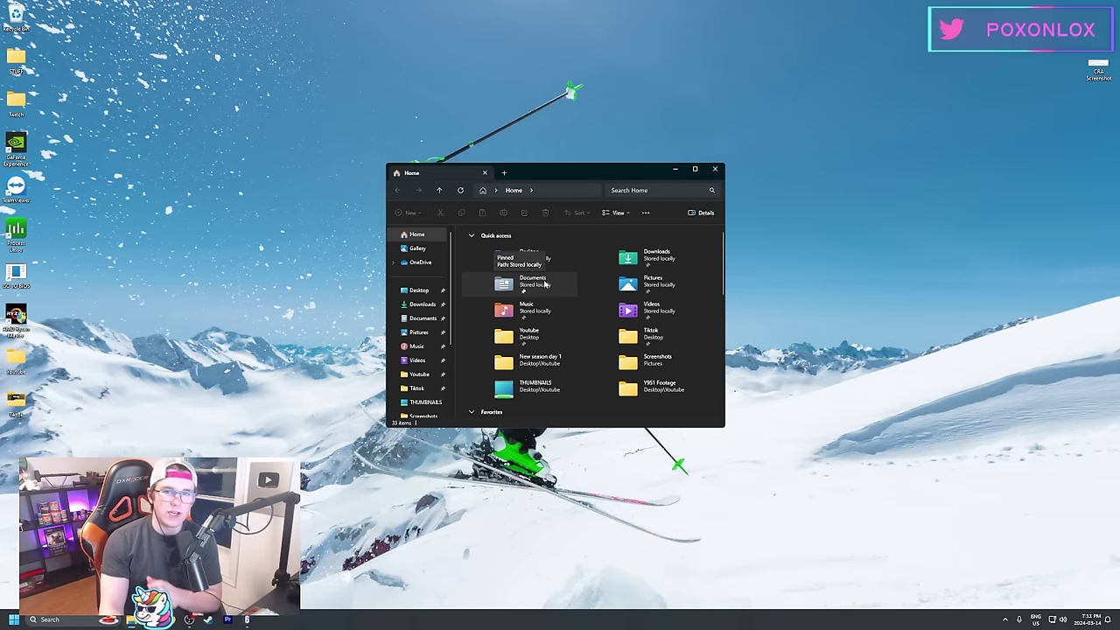
double_click(548, 286)
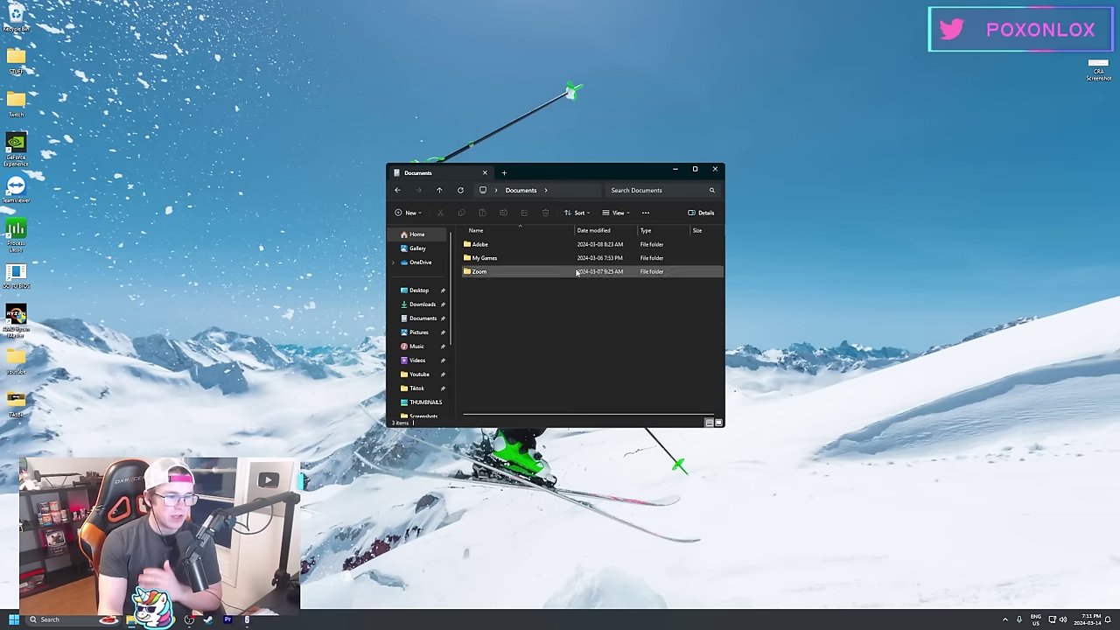
Step: Open the GameSettings file from the account's folder inside My Games > Rainbow Six - Siege
click(543, 259)
double_click(543, 259)
double_click(529, 244)
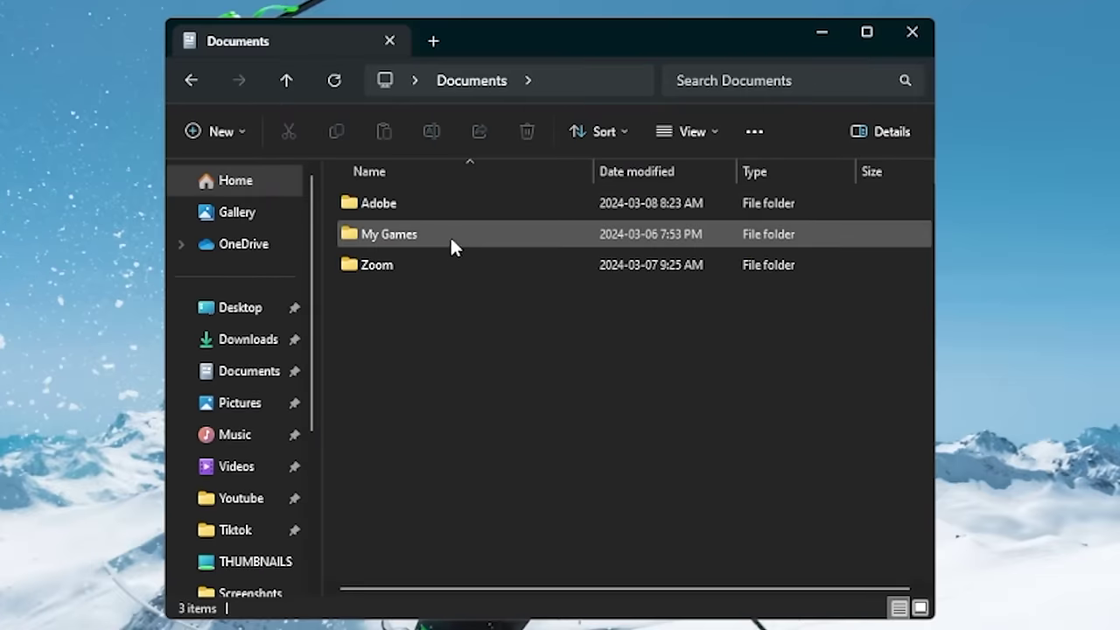
double_click(453, 245)
double_click(443, 205)
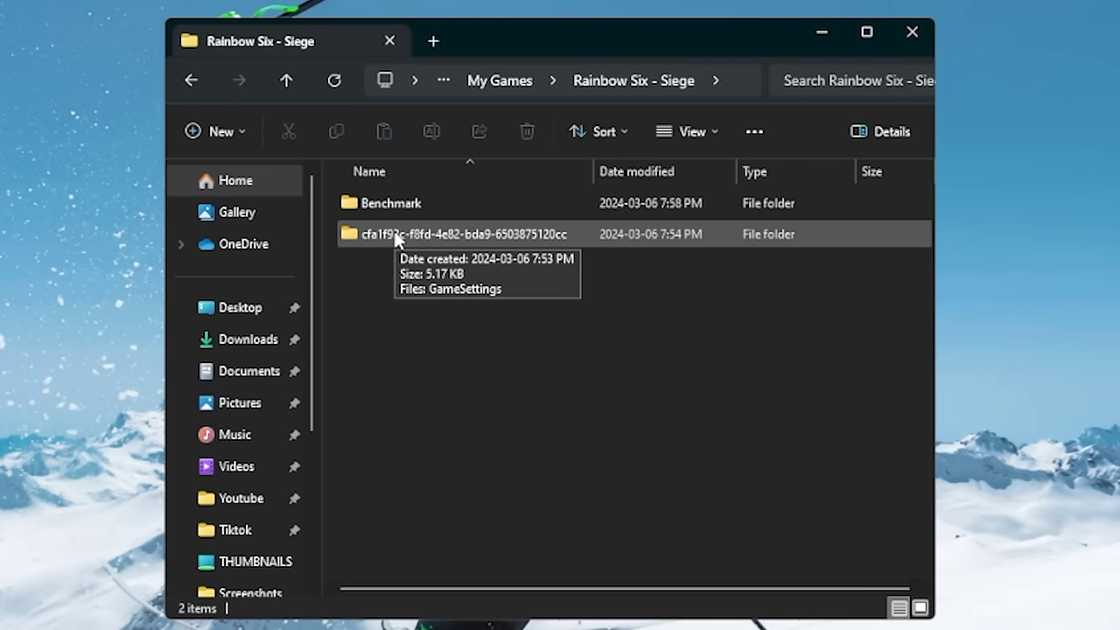
double_click(416, 247)
double_click(430, 205)
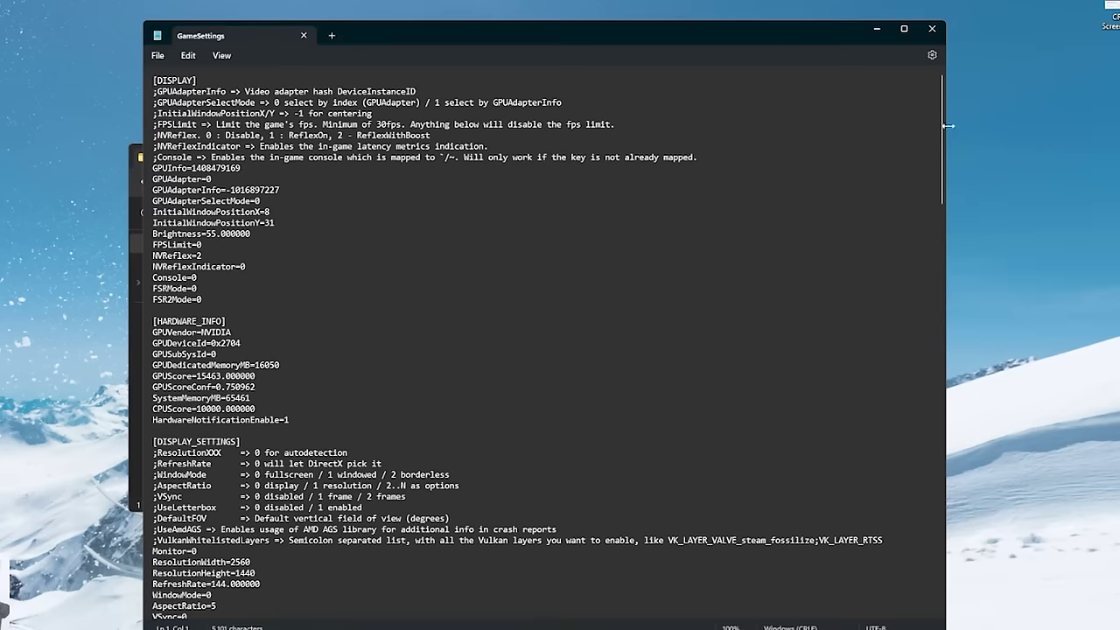
Step: Locate the ADSMouseMultiplierUnit line above the [AUDIO] section of GameSettings and highlight its name
drag(943, 130, 940, 429)
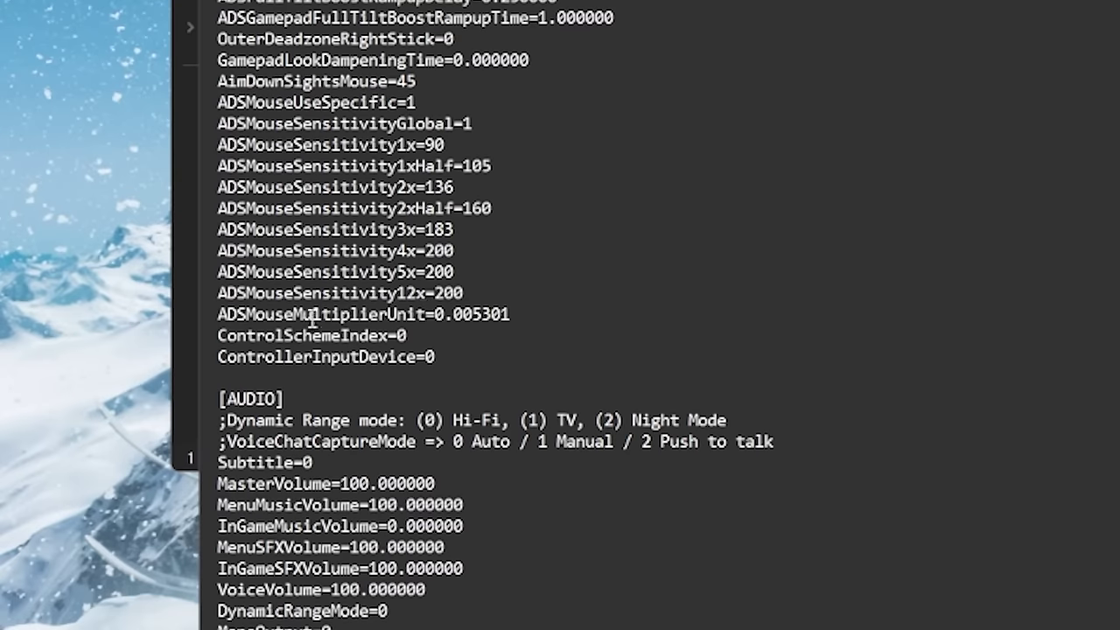
drag(191, 430, 260, 430)
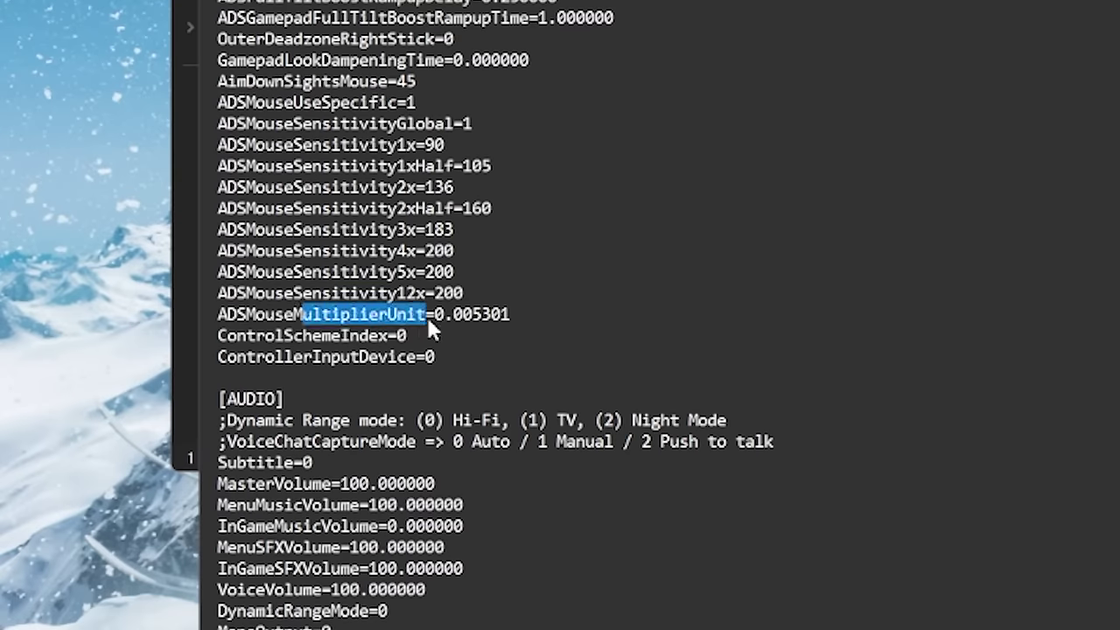
click(265, 431)
Step: Try replacing the trailing digits of the ADSMouseMultiplierUnit value with 2, and undo the edit
drag(547, 314, 474, 315)
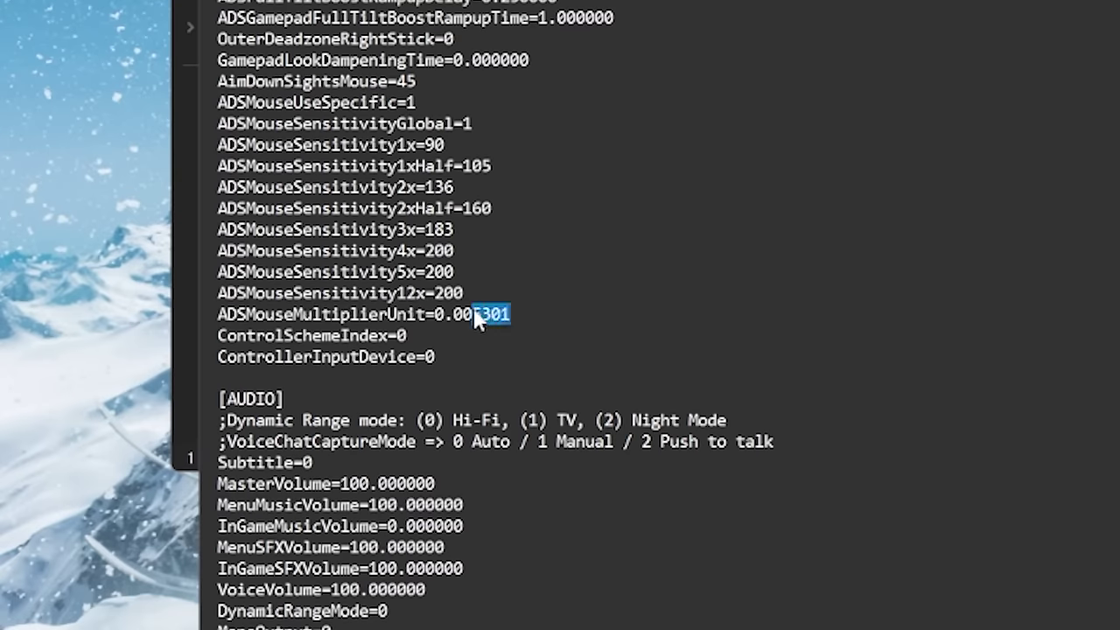
text(2)
key(ctrl+z)
click(674, 251)
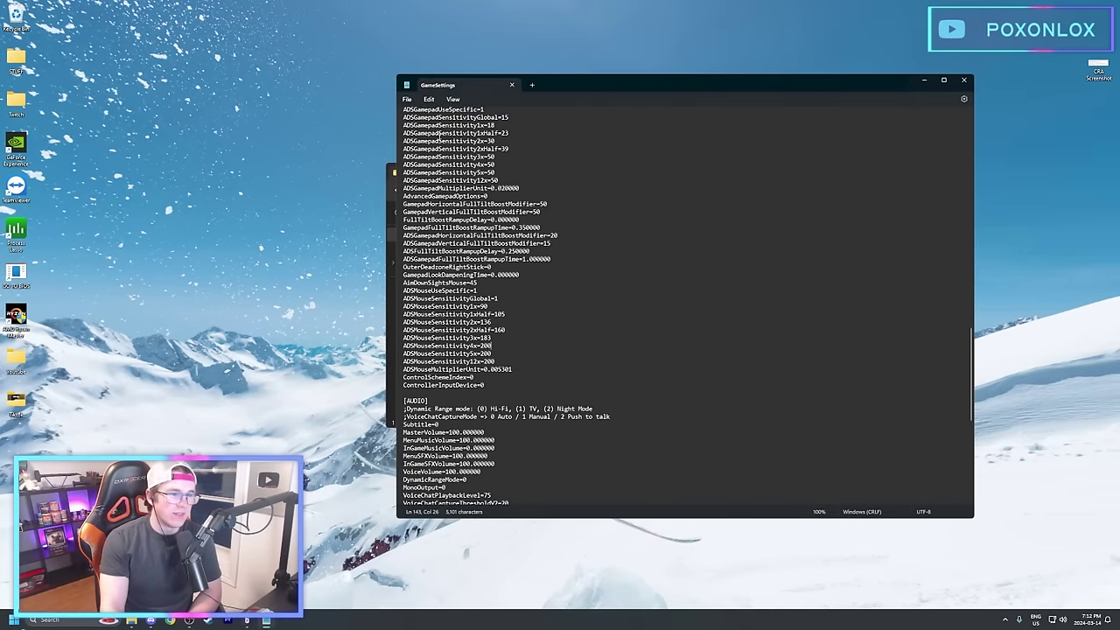
Step: Close the GameSettings file and its folder window, and look over the game's Mouse ADS Sensitivity settings
click(966, 81)
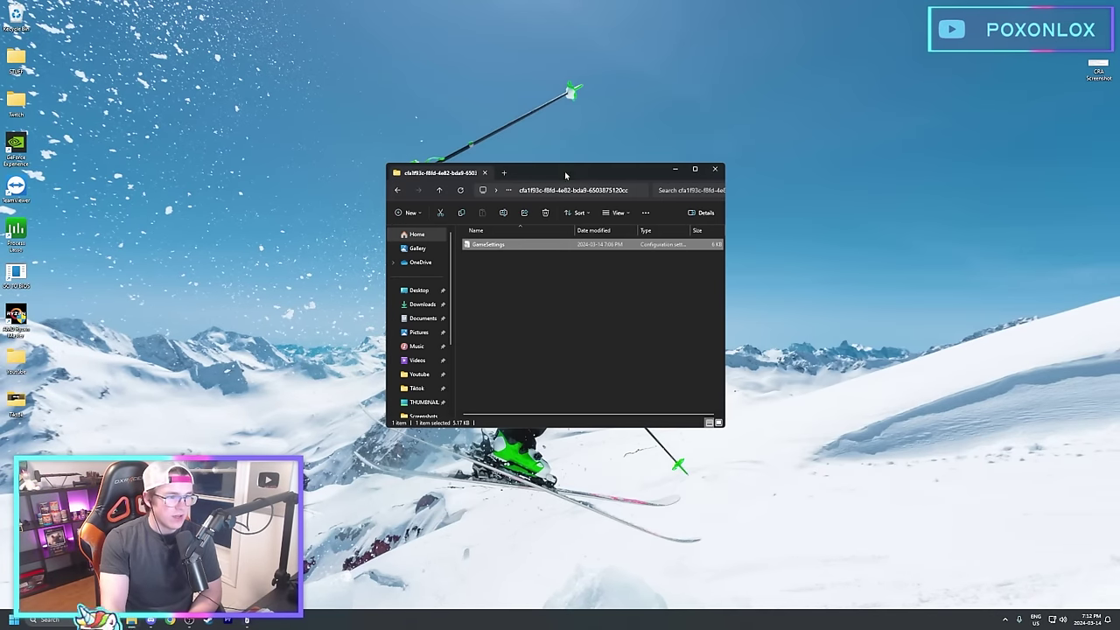
click(715, 170)
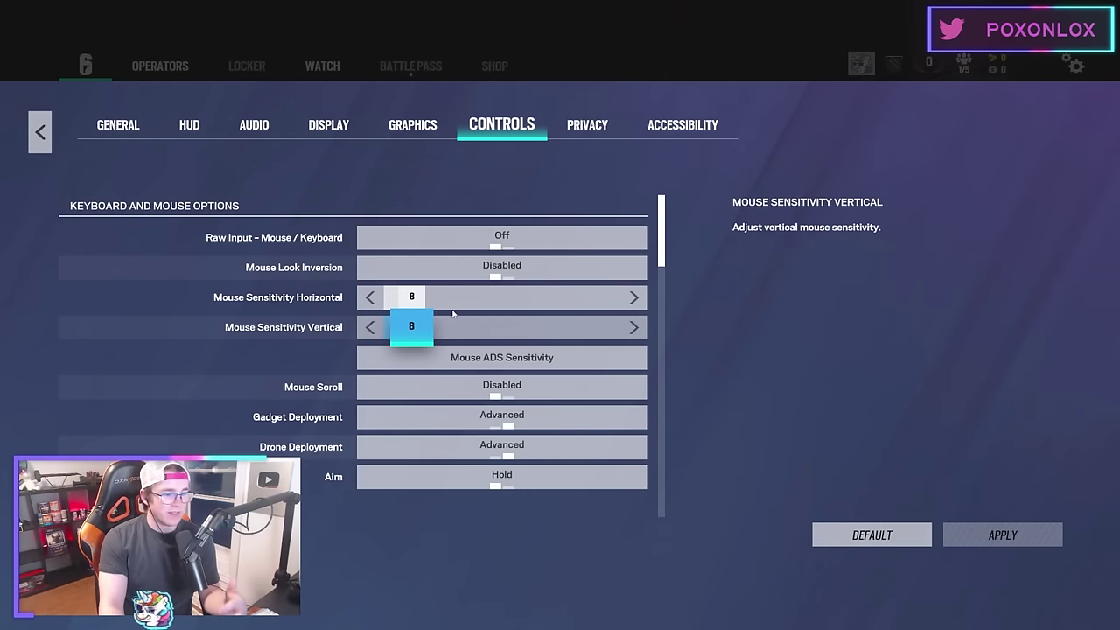
click(517, 369)
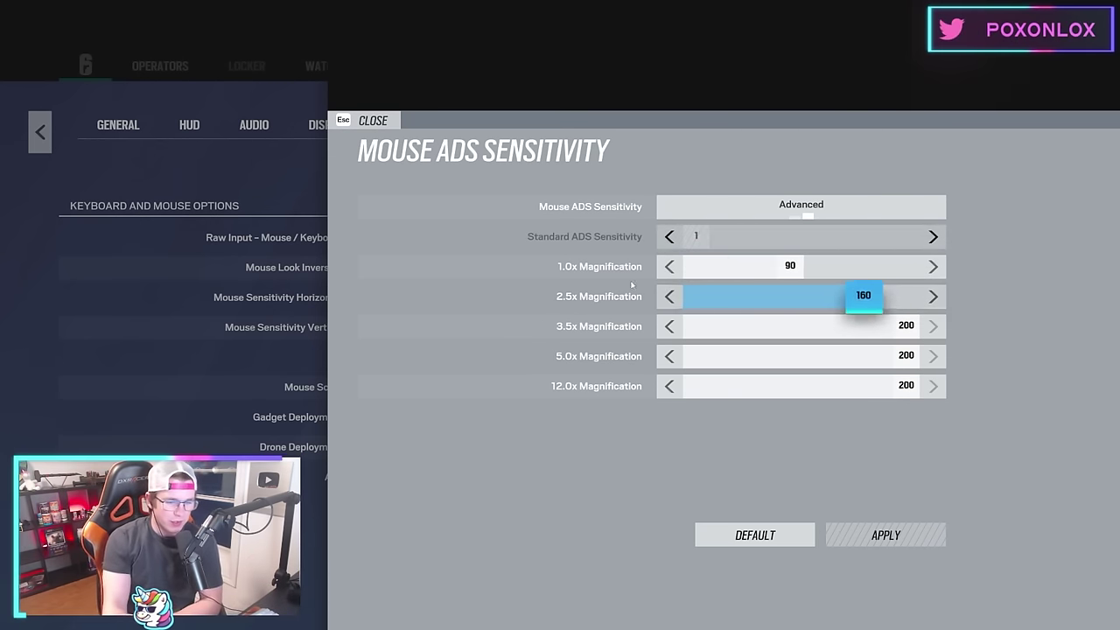
key(Escape)
Step: Review the remaining keyboard and mouse options, from Mouse Scroll and the deployment modes to the Crouch, Prone and Walk behavior
scroll(665, 259, down, 1)
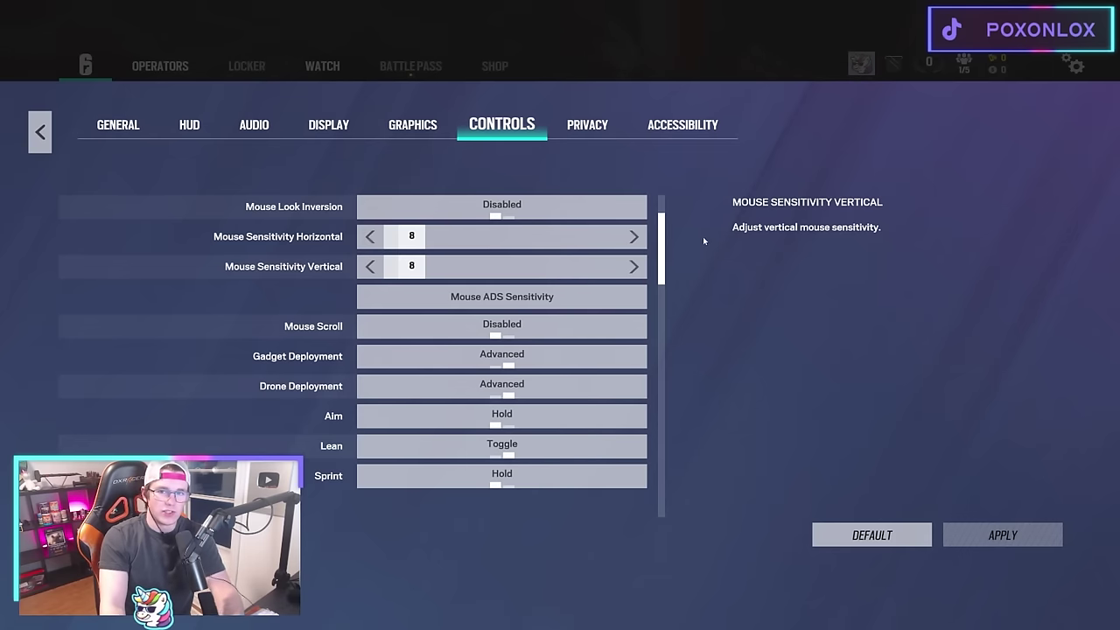
scroll(613, 267, down, 2)
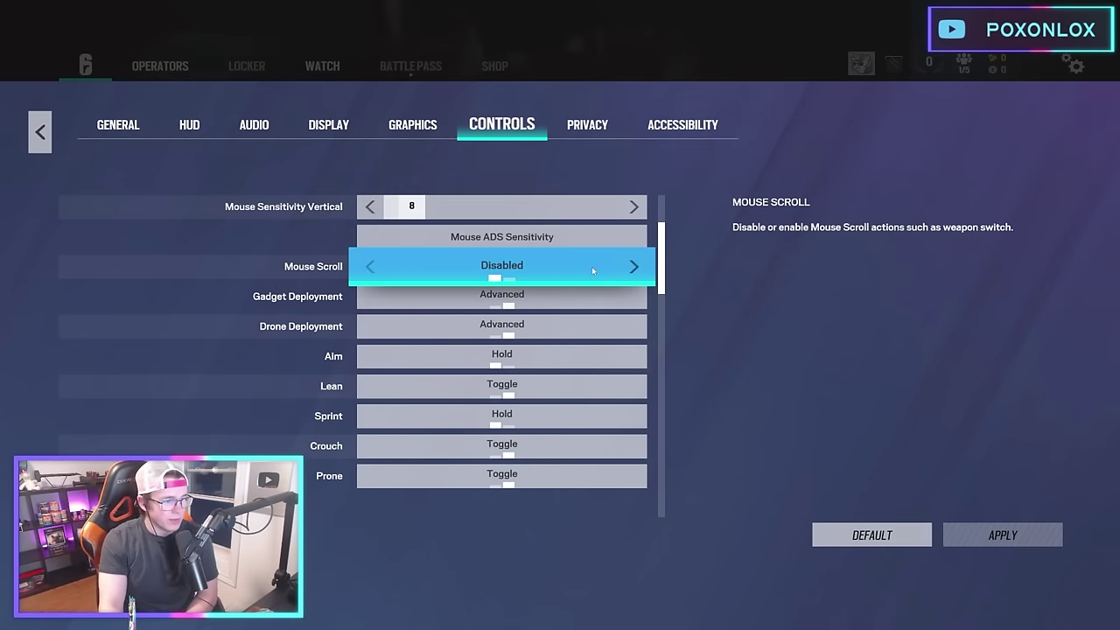
scroll(661, 273, down, 1)
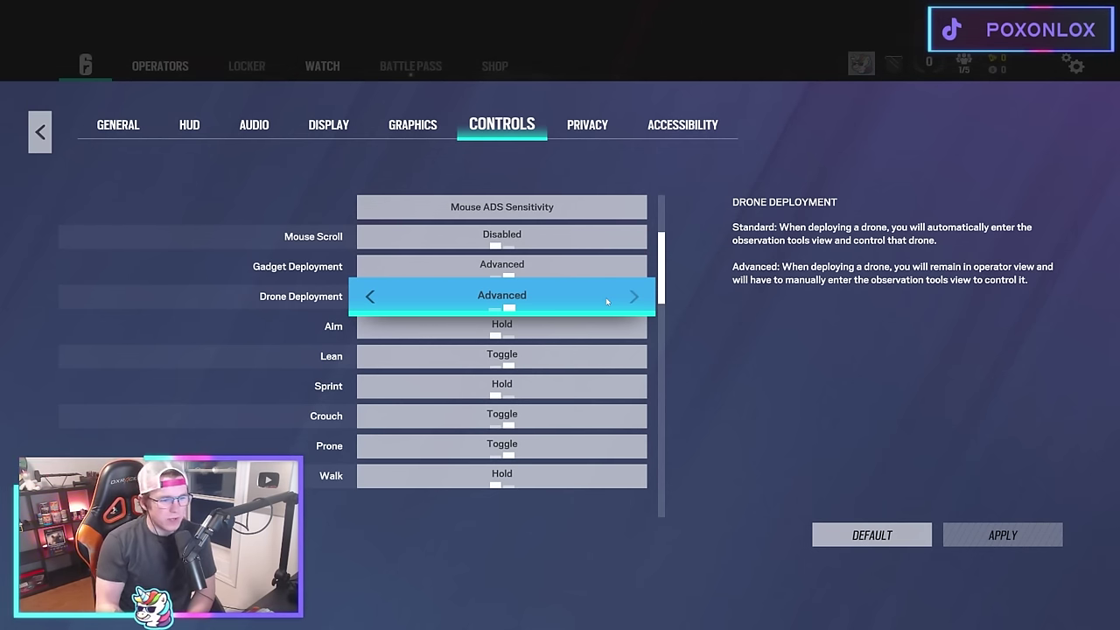
scroll(605, 271, down, 1)
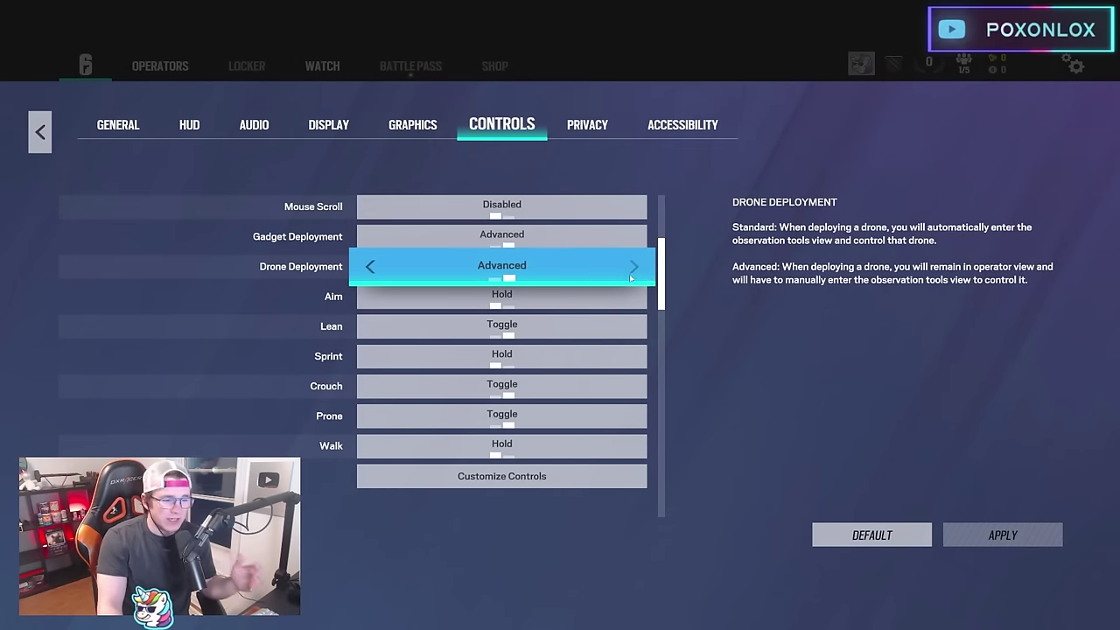
scroll(545, 234, down, 2)
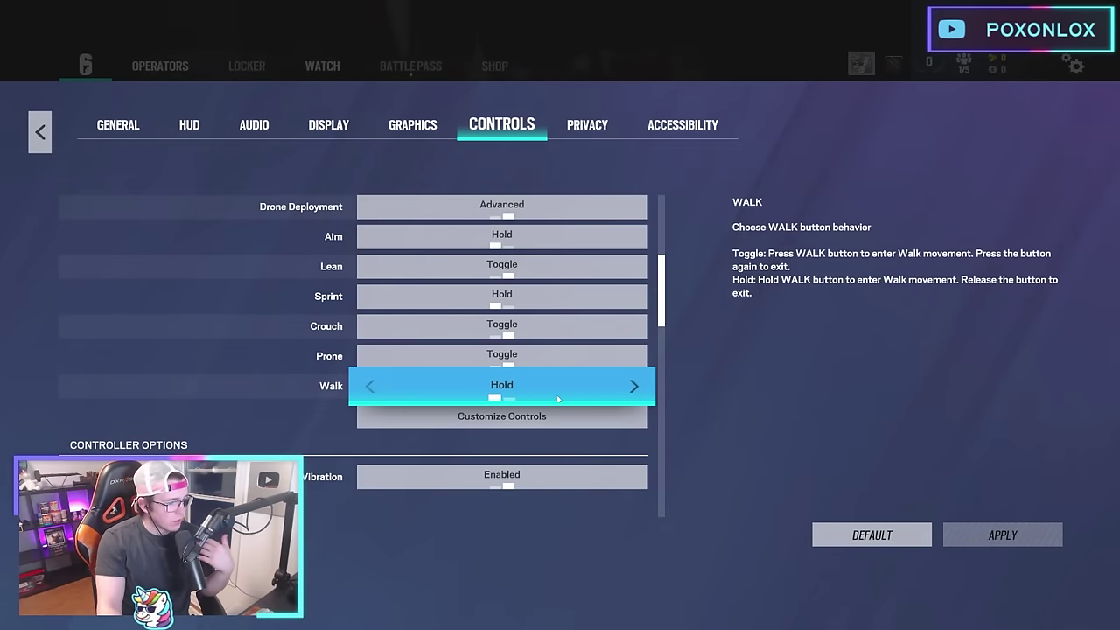
scroll(665, 320, down, 2)
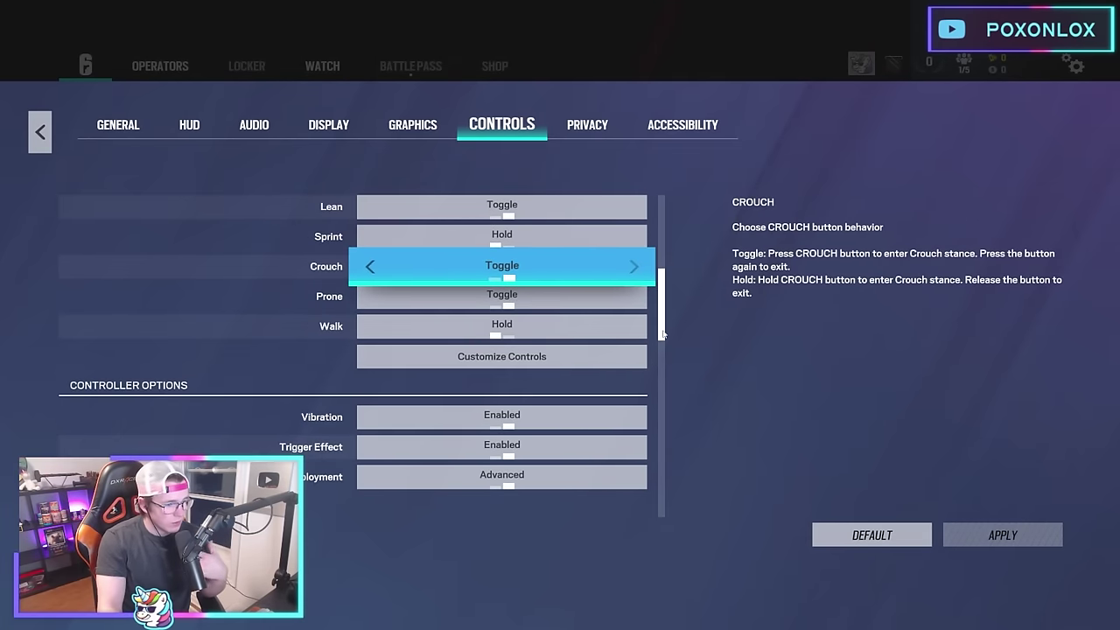
Step: Open Customize Controls and review the General key bindings and the movement bindings under Character Controls
click(584, 370)
scroll(961, 231, down, 3)
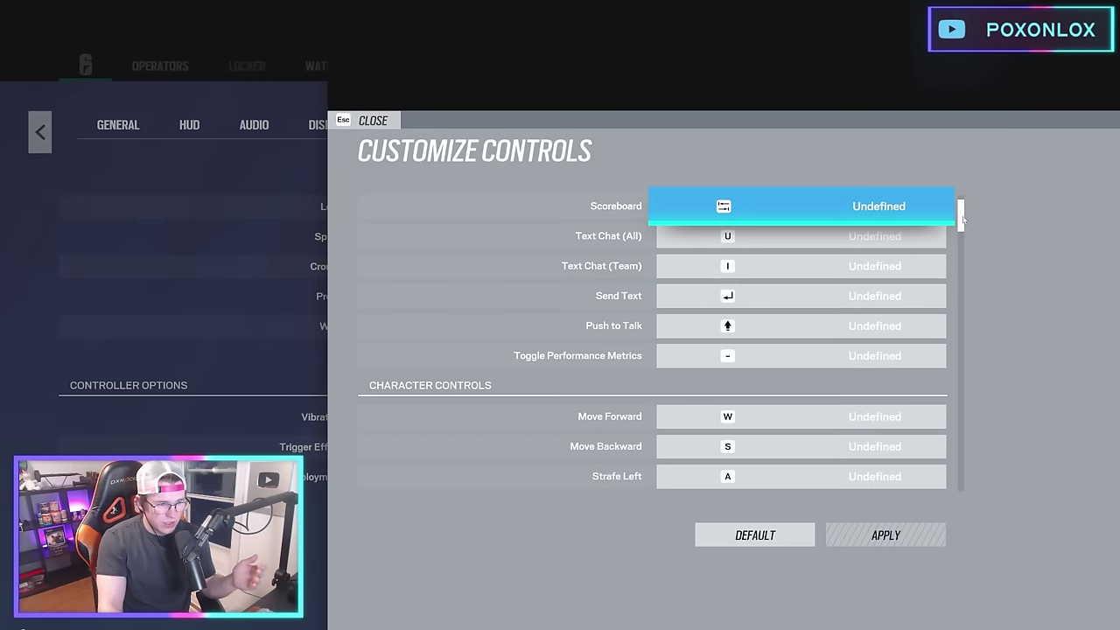
scroll(965, 231, up, 3)
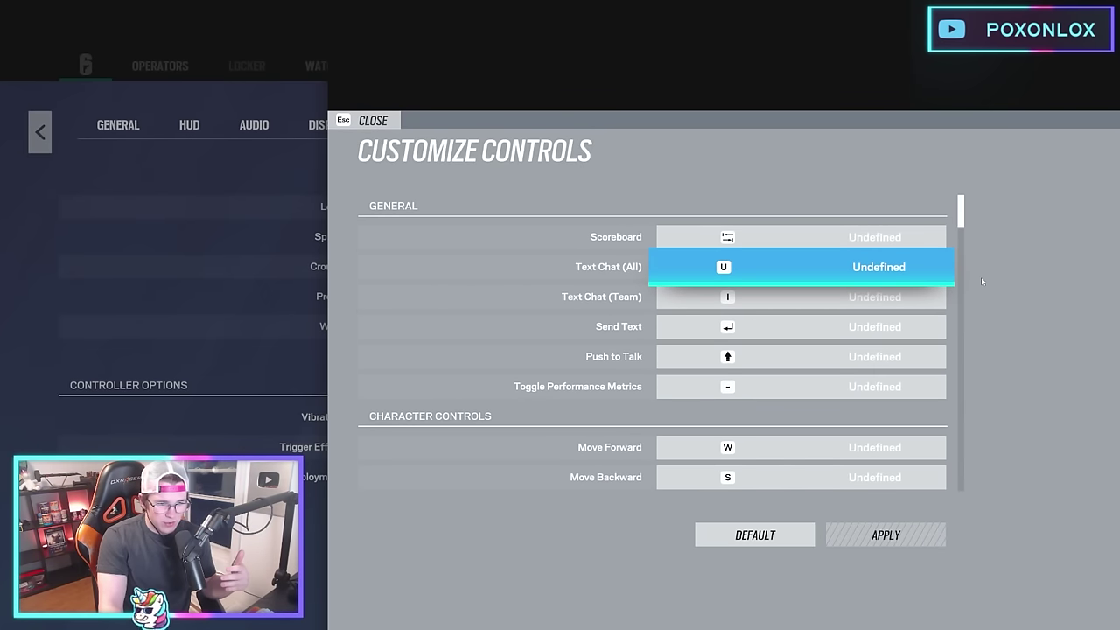
scroll(961, 226, down, 5)
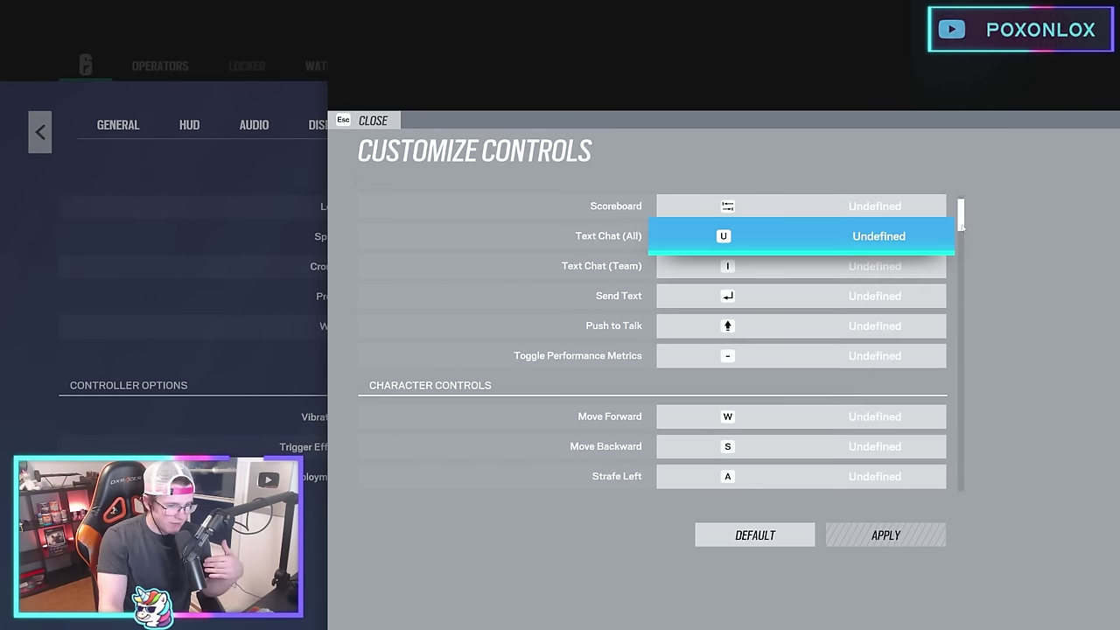
drag(960, 244, 956, 259)
scroll(955, 263, down, 3)
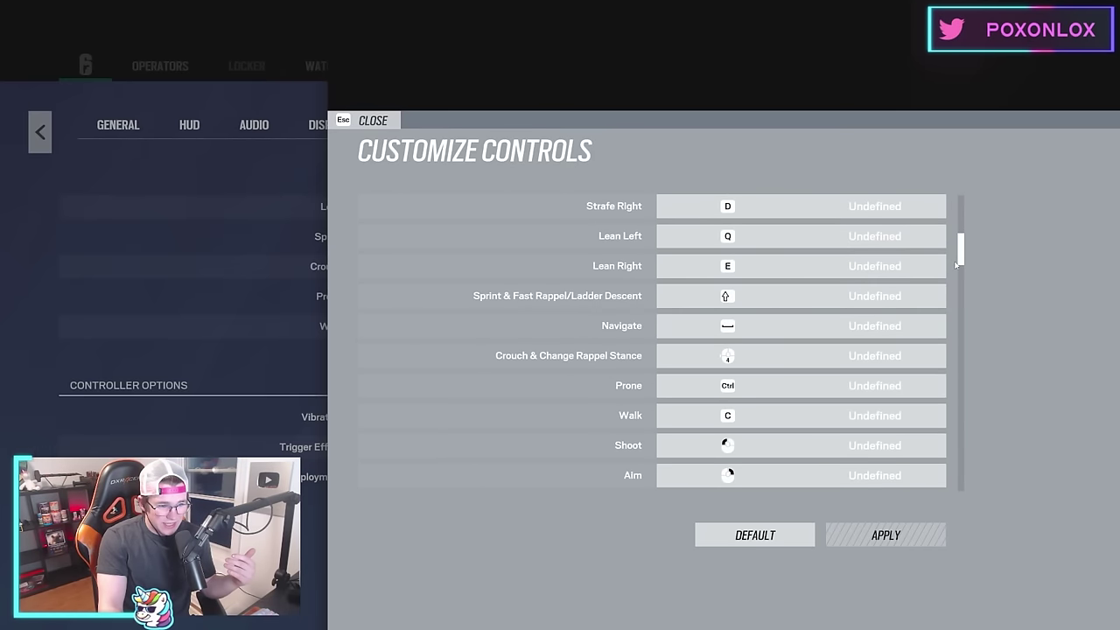
scroll(954, 266, up, 3)
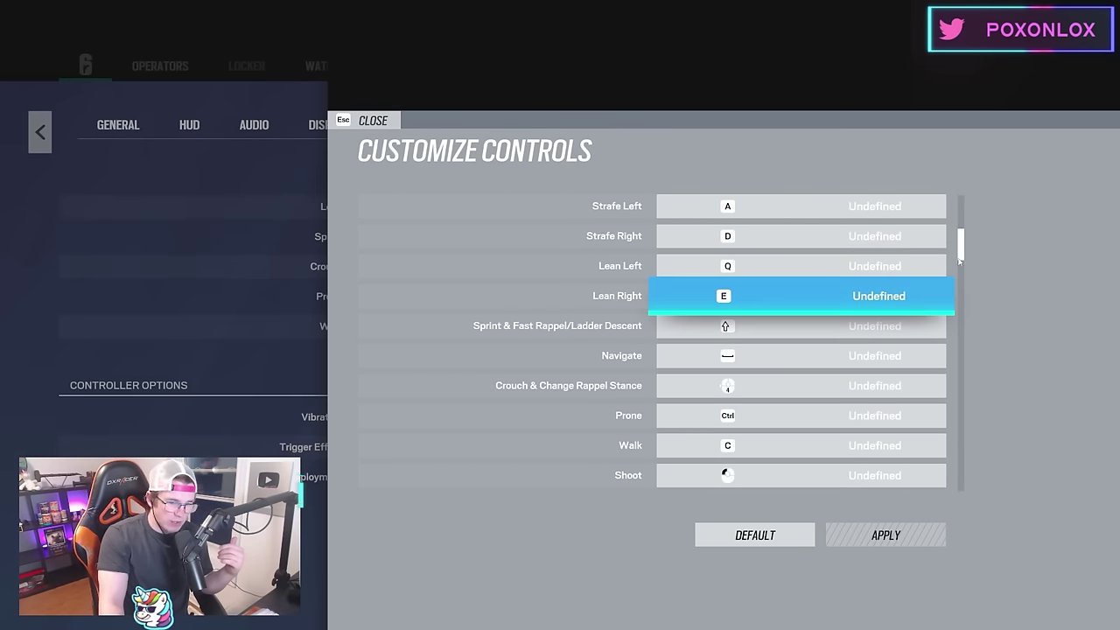
scroll(961, 269, down, 3)
scroll(960, 272, down, 2)
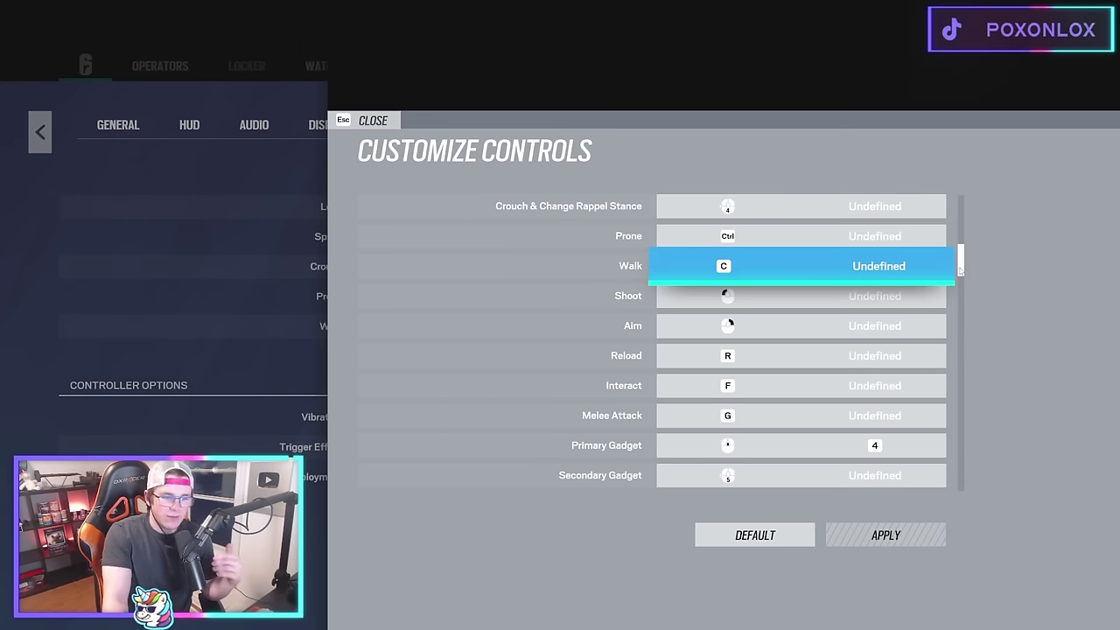
Step: Review the melee, gadget, weapon and defuser bindings through to Observation Tool Controls, and close Customize Controls
scroll(873, 280, down, 5)
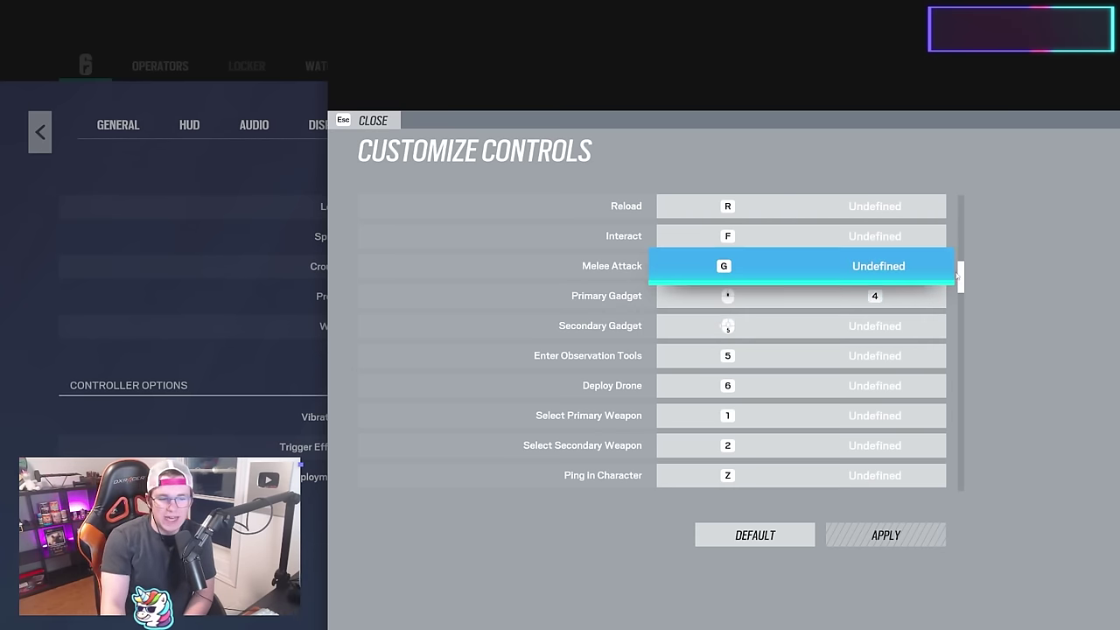
scroll(963, 274, up, 1)
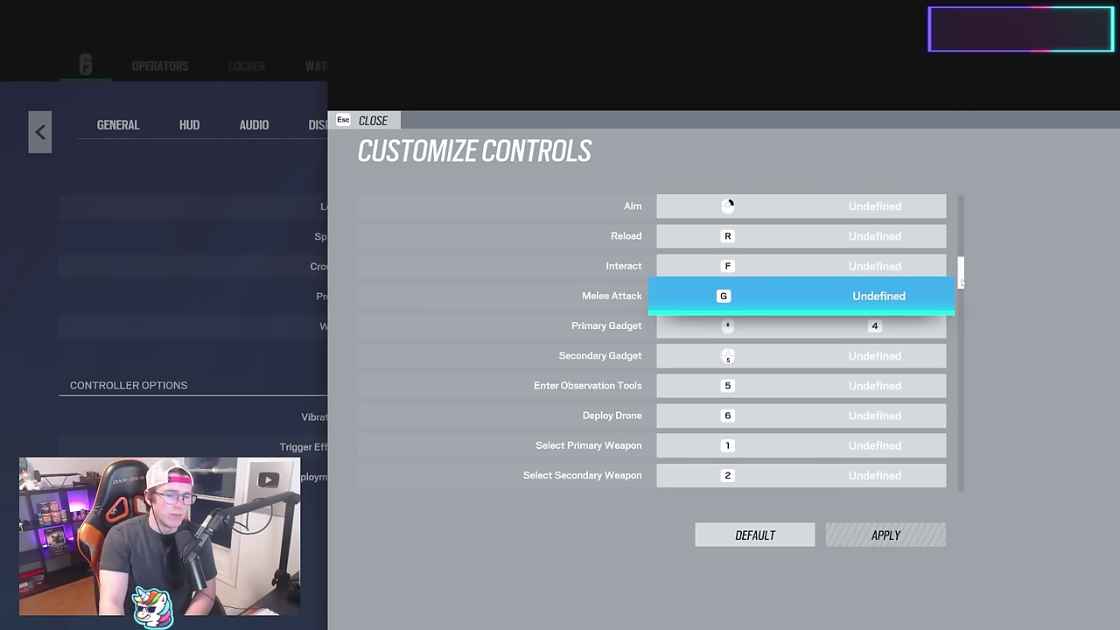
drag(961, 280, 964, 308)
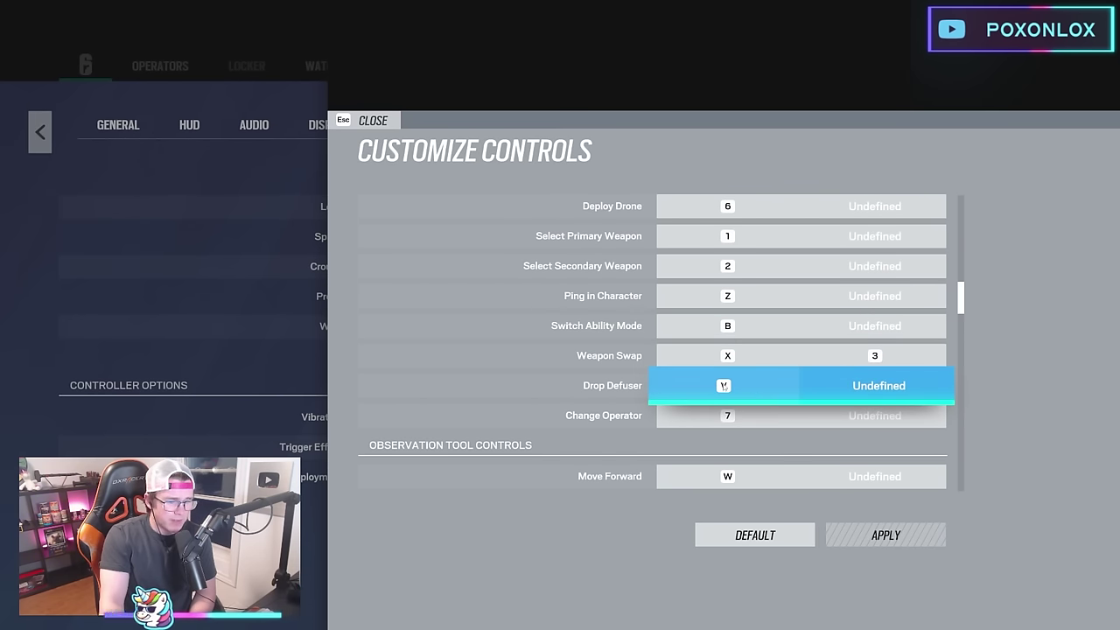
scroll(960, 307, down, 1)
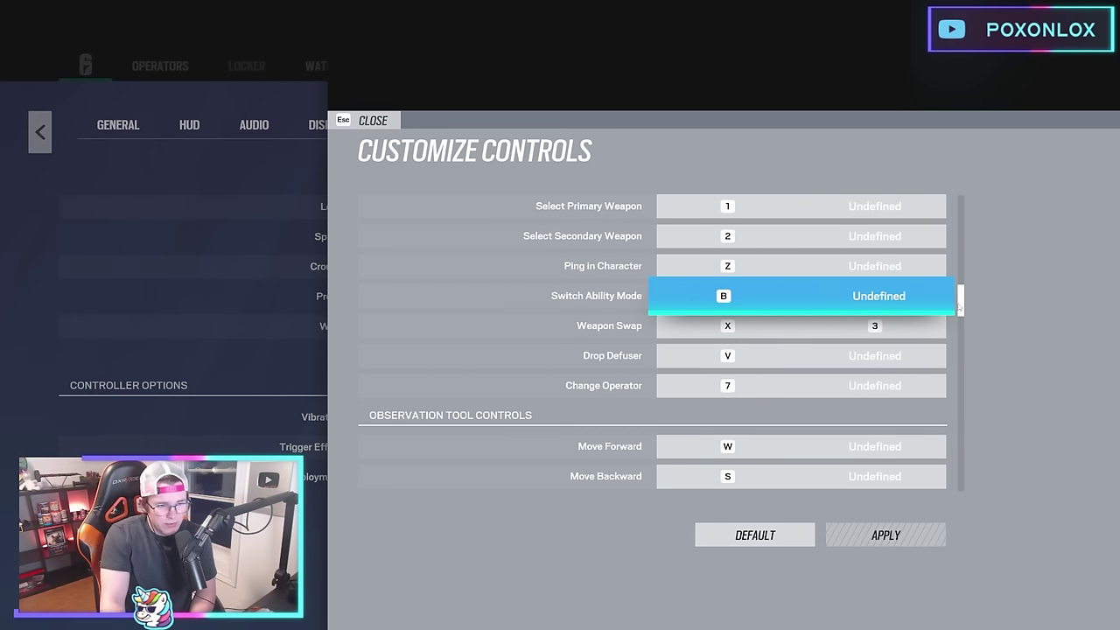
drag(960, 306, 961, 331)
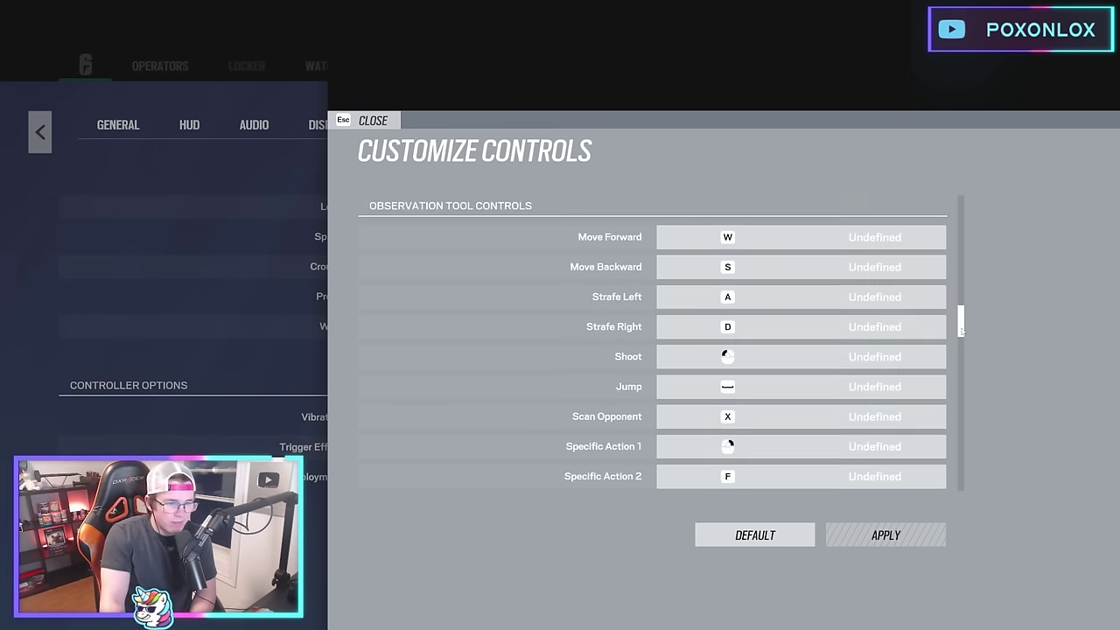
key(Escape)
Step: Set the controller's Horizontal Sensitivity to 60, Vertical Sensitivity to 20, and both trigger dead zones to 10%
scroll(661, 411, down, 1)
click(518, 310)
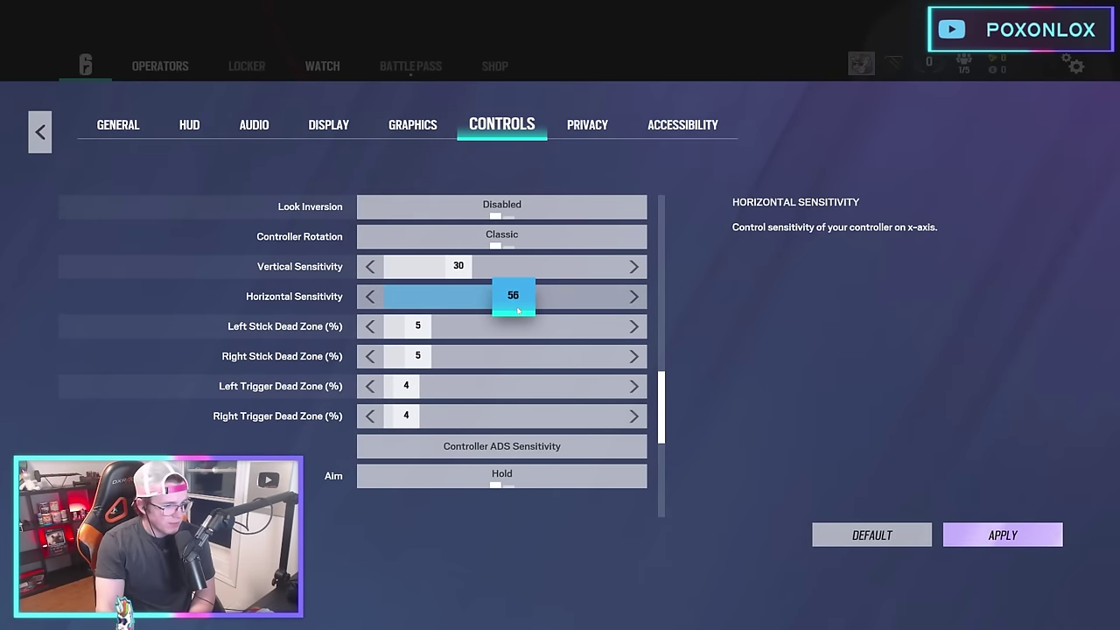
drag(524, 313, 529, 312)
drag(455, 279, 431, 281)
drag(417, 378, 421, 417)
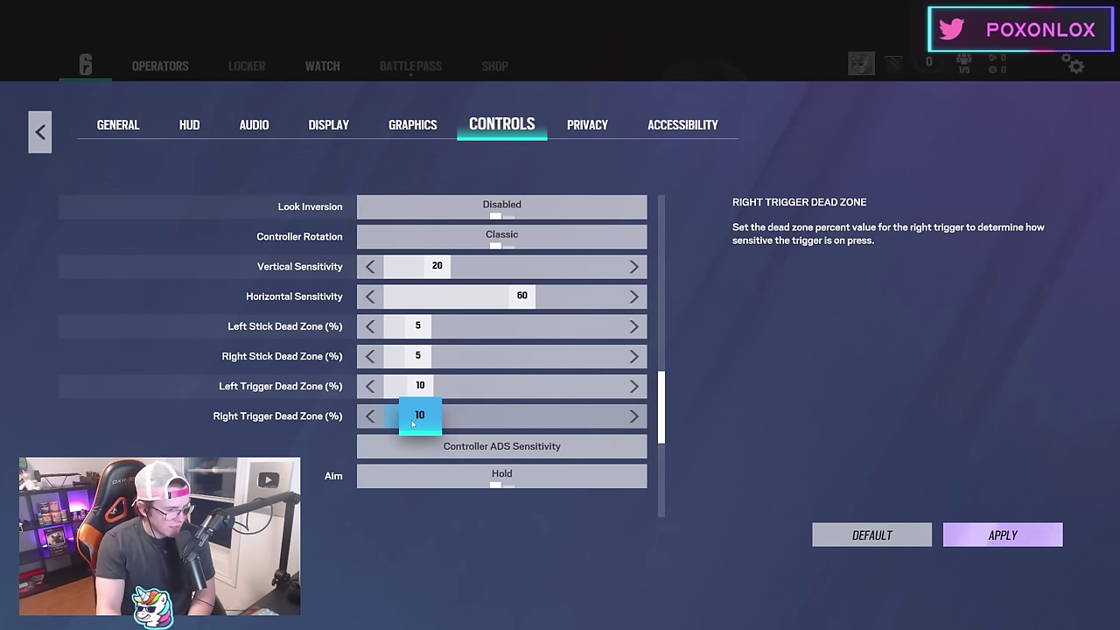
scroll(648, 412, down, 3)
scroll(687, 394, up, 4)
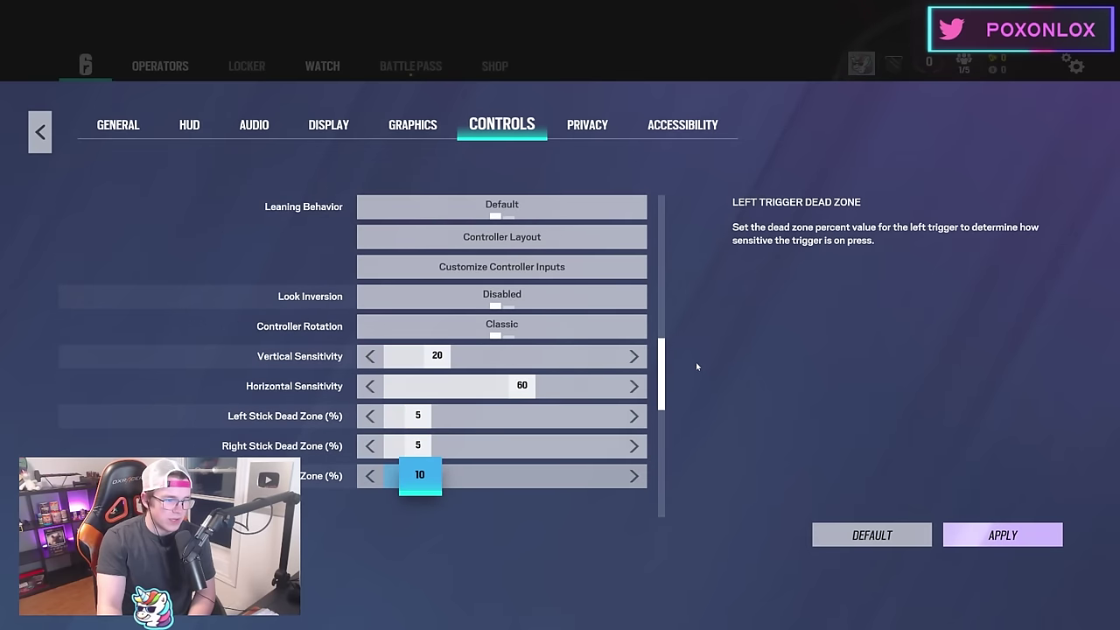
scroll(743, 394, down, 1)
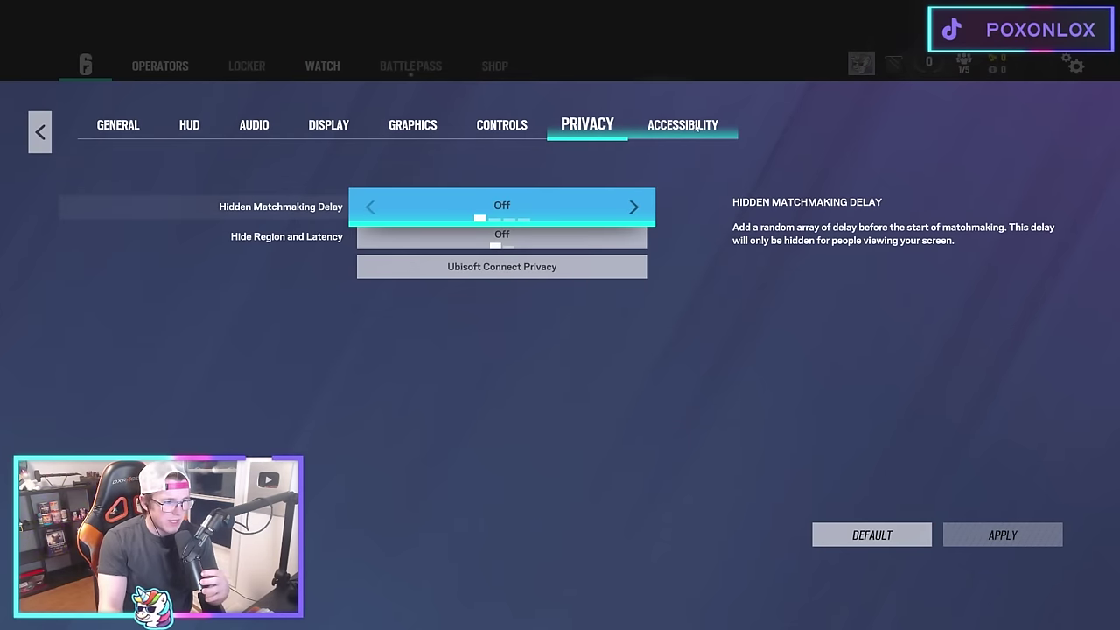
Step: Open the Accessibility settings and look over the color preset, Optic Color and Optic Opacity options
click(683, 127)
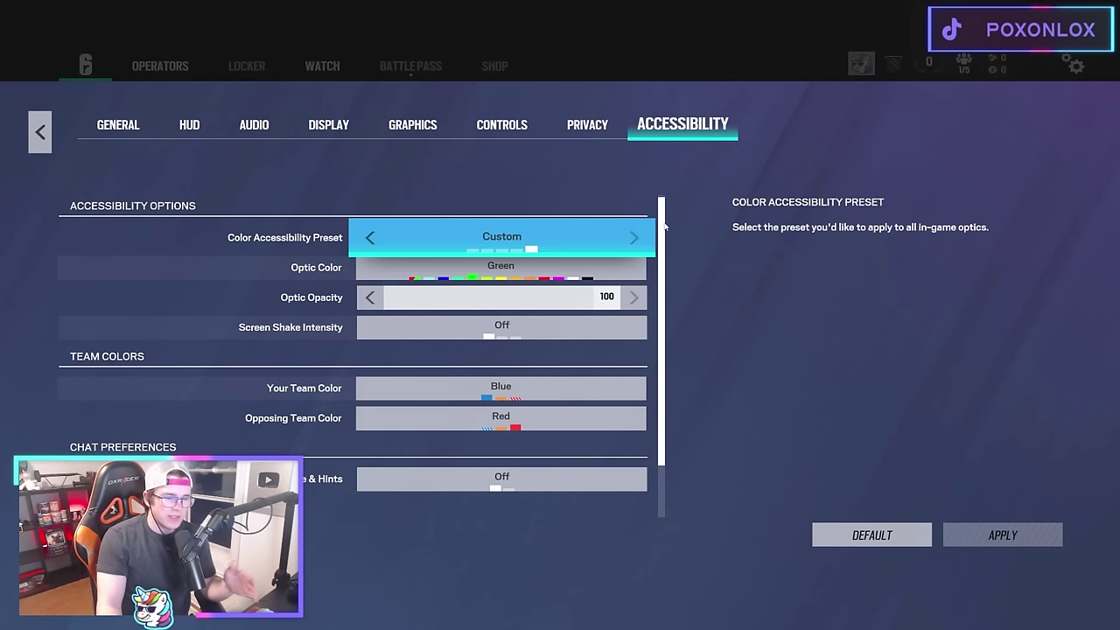
scroll(663, 227, down, 1)
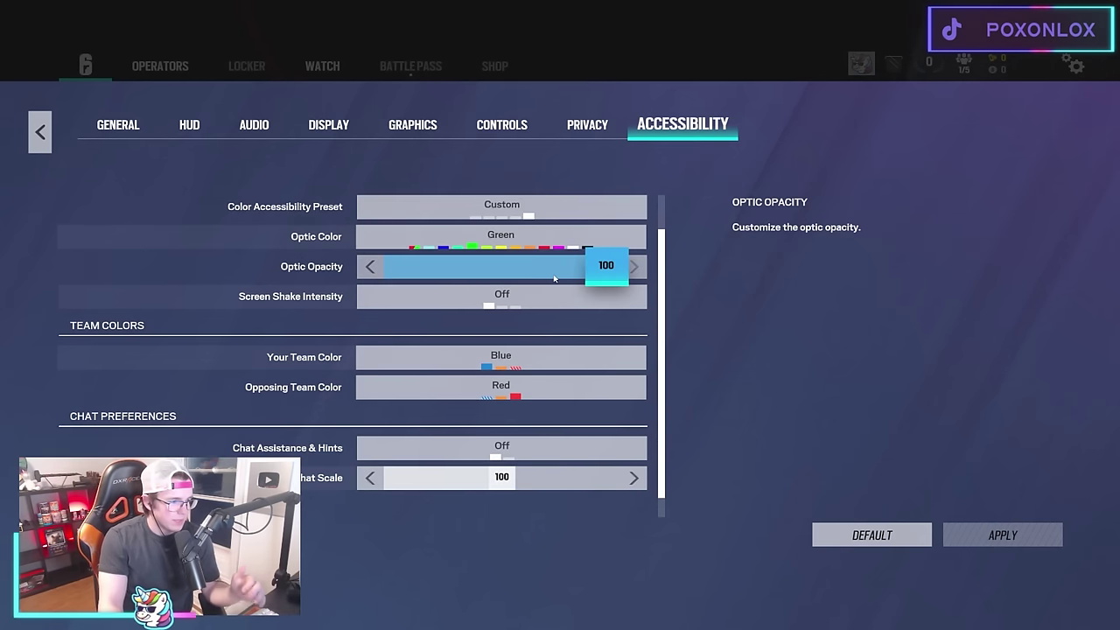
drag(554, 279, 631, 280)
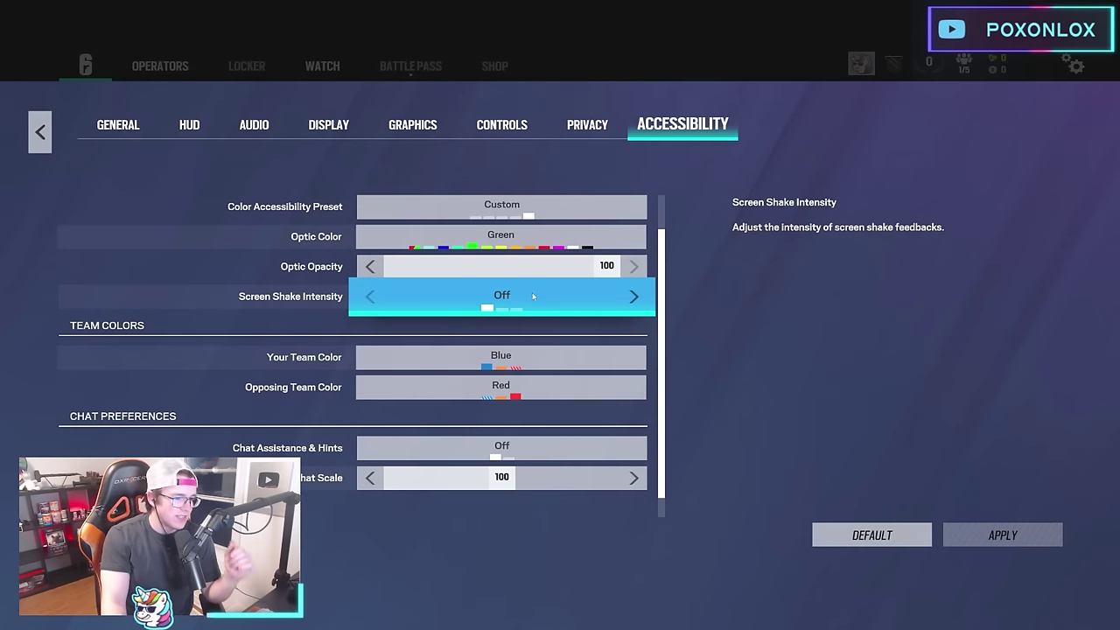
Step: Try the Default and Medium options for Screen Shake Intensity, and switch the setting back to Off
click(633, 297)
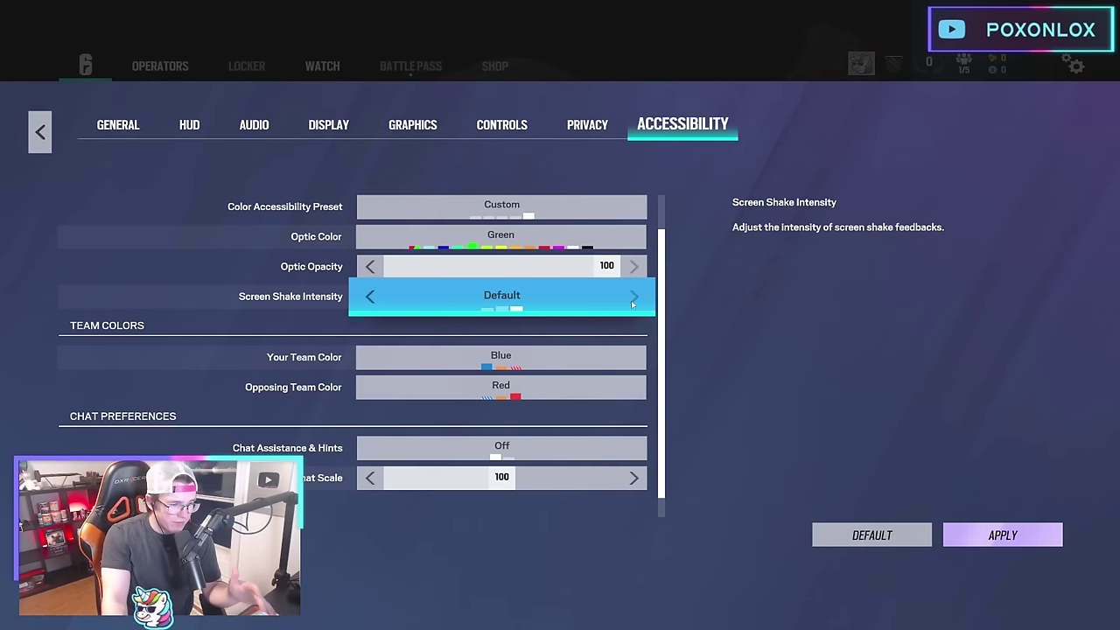
click(633, 298)
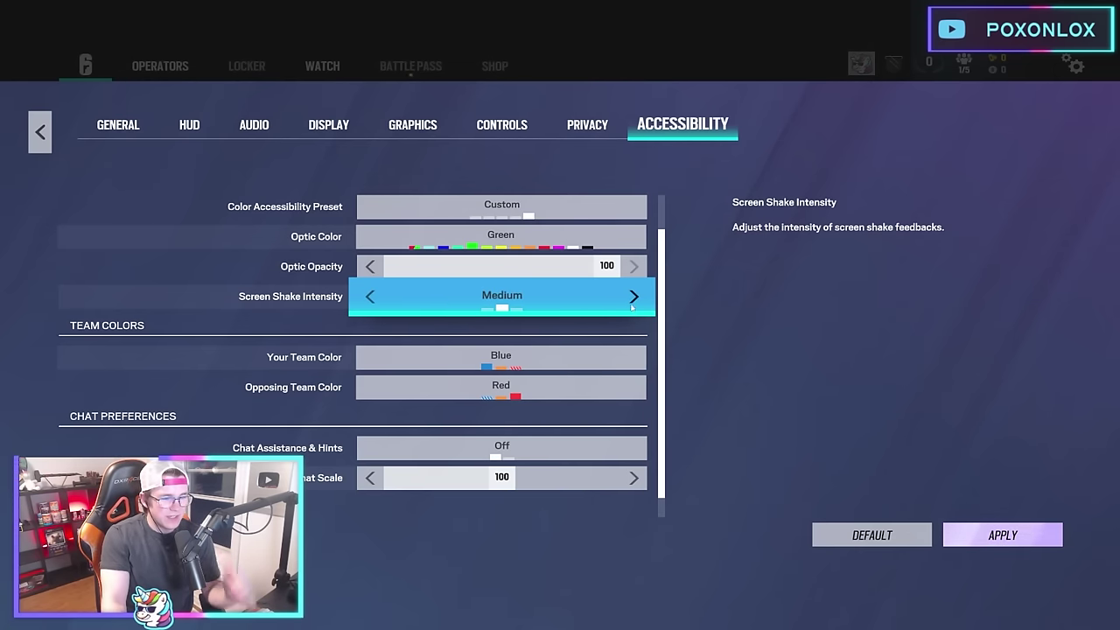
click(371, 297)
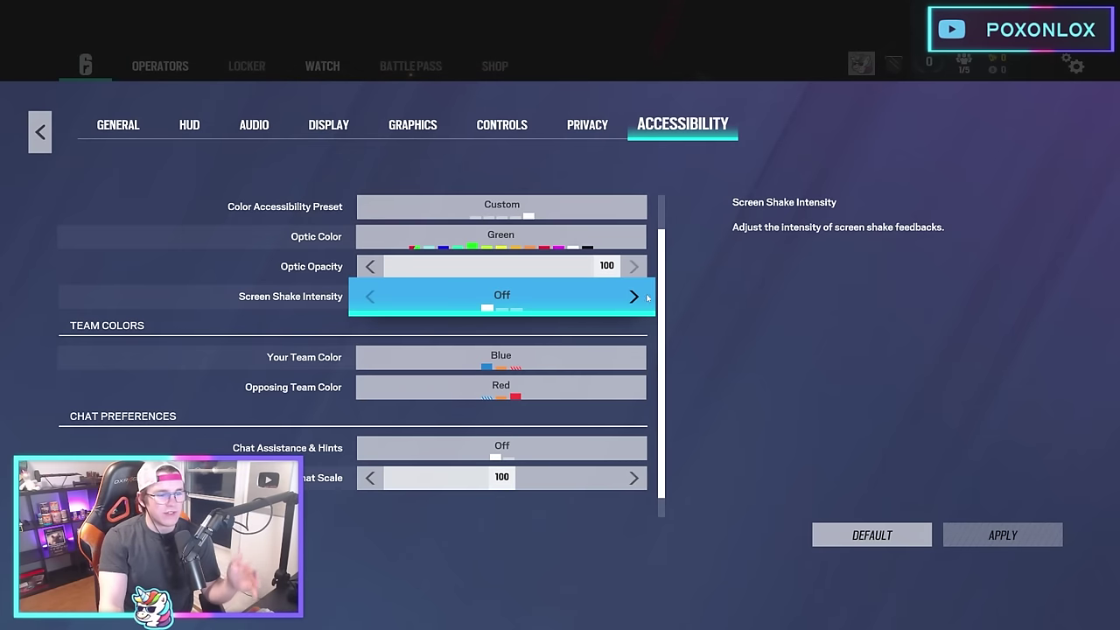
click(638, 298)
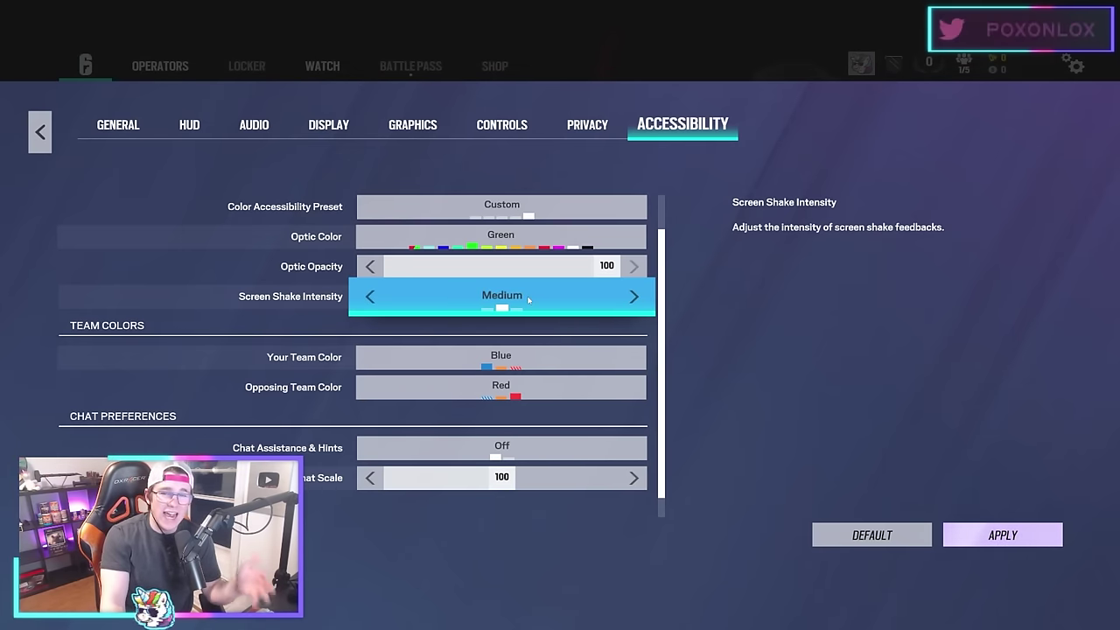
click(370, 297)
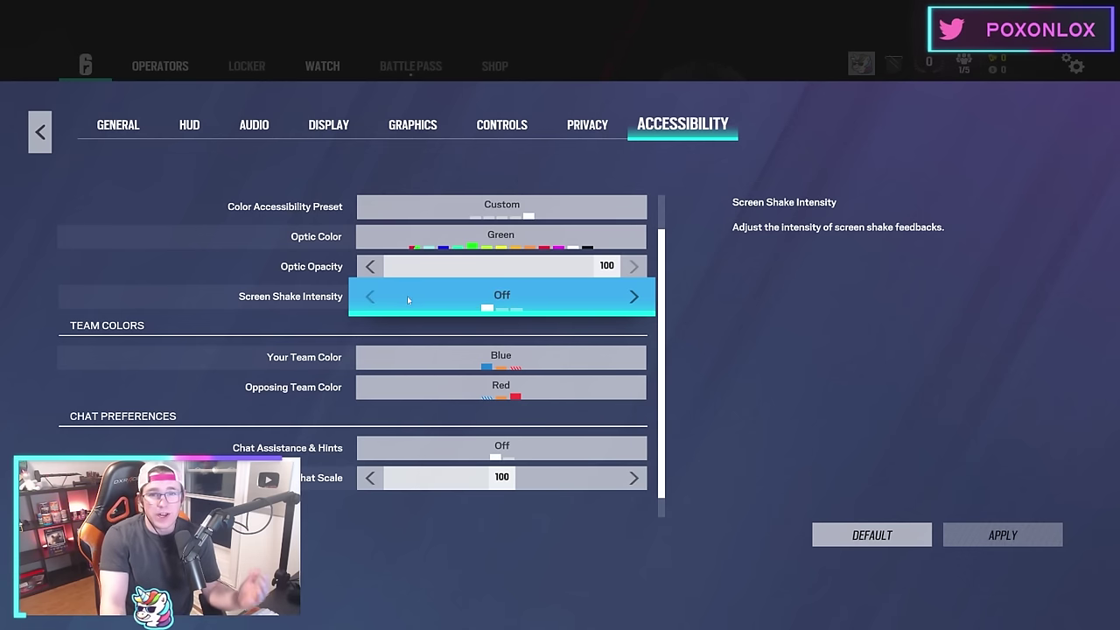
Step: Try different Blue, Orange and Red combinations for the two team colors, ending with Blue for your team and Red for opponents
scroll(485, 303, down, 1)
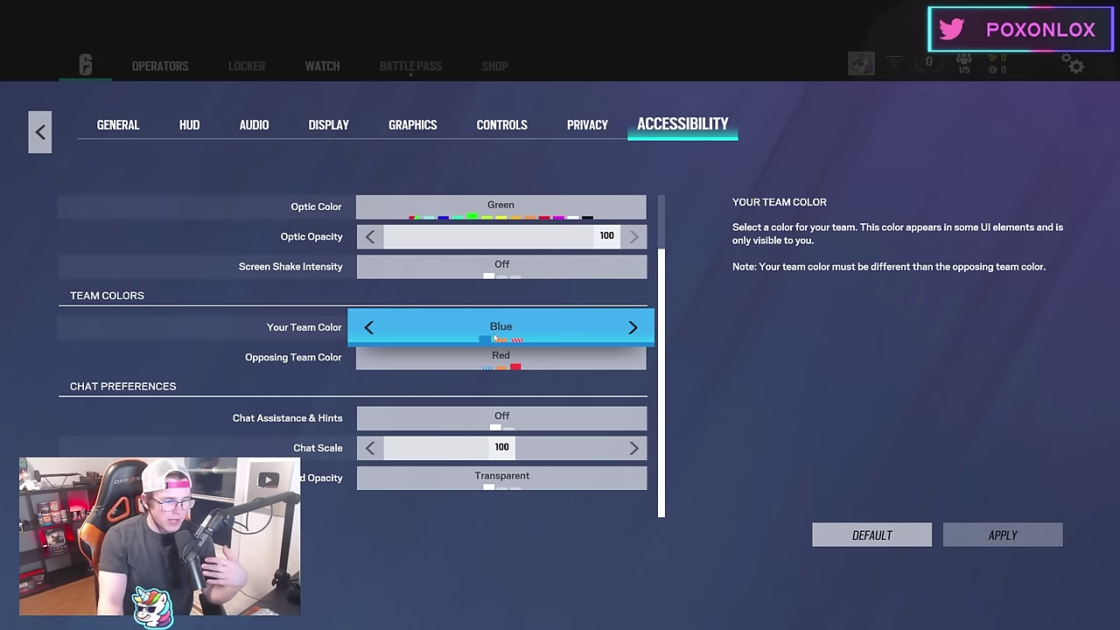
click(503, 372)
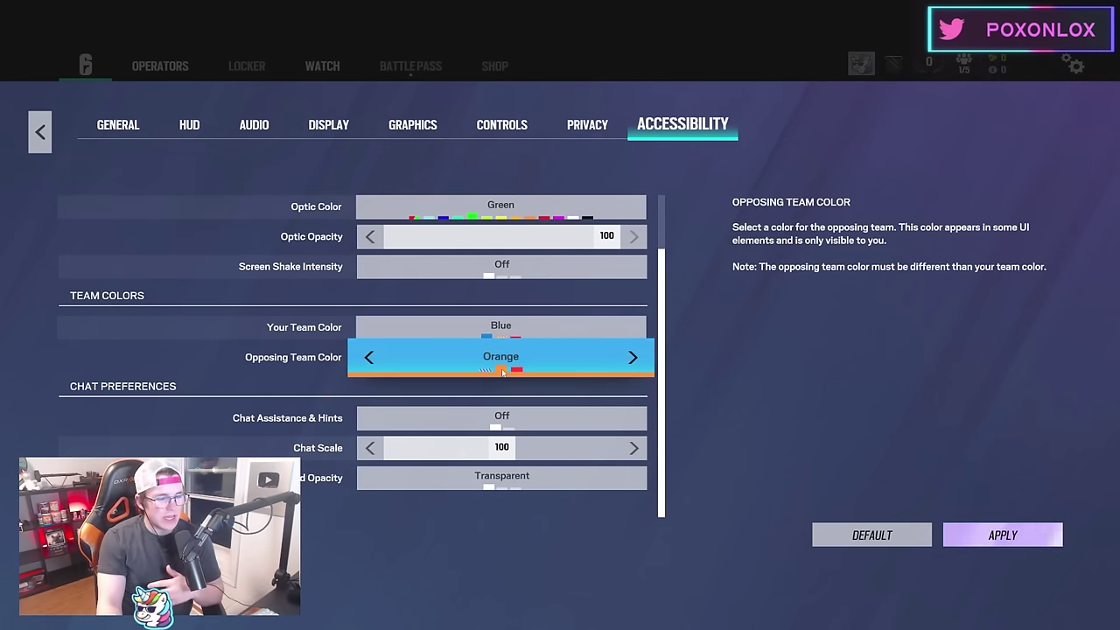
click(496, 326)
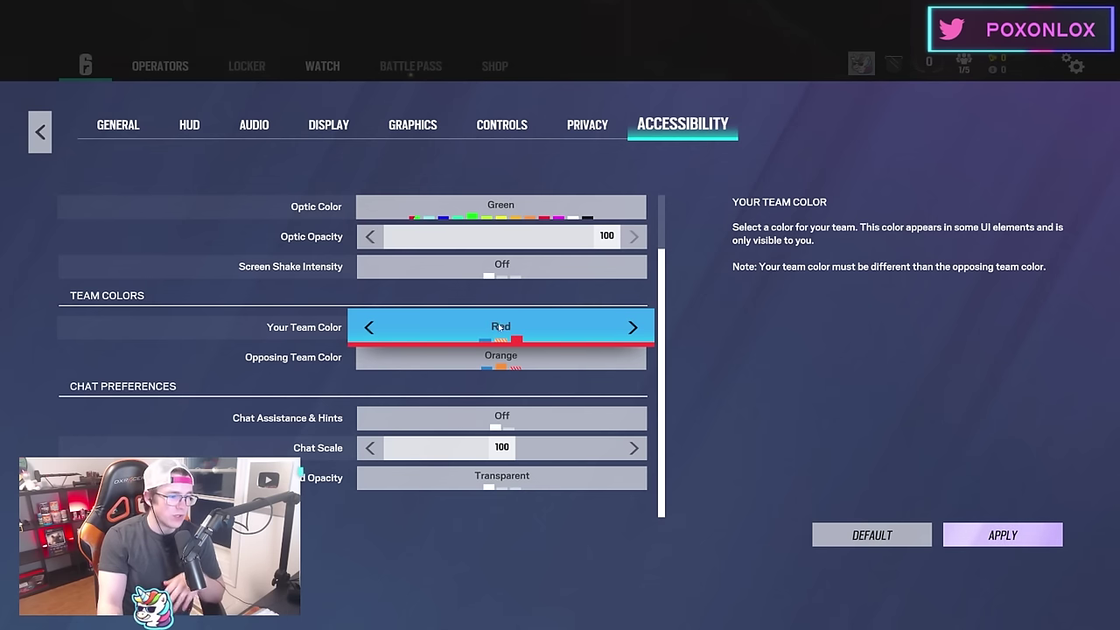
click(487, 371)
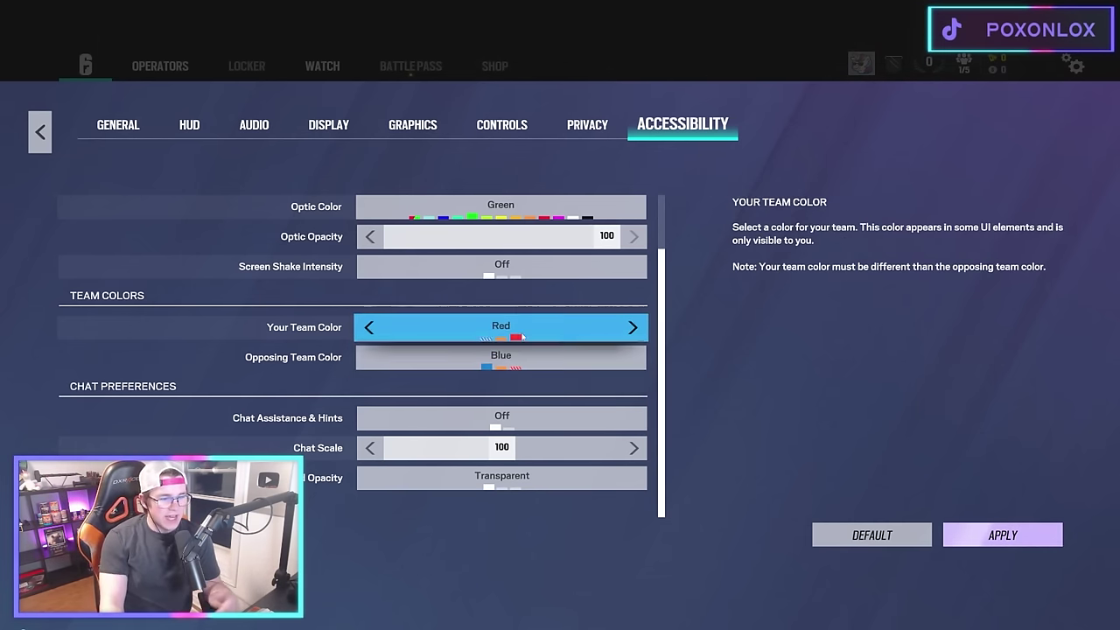
click(495, 332)
click(516, 369)
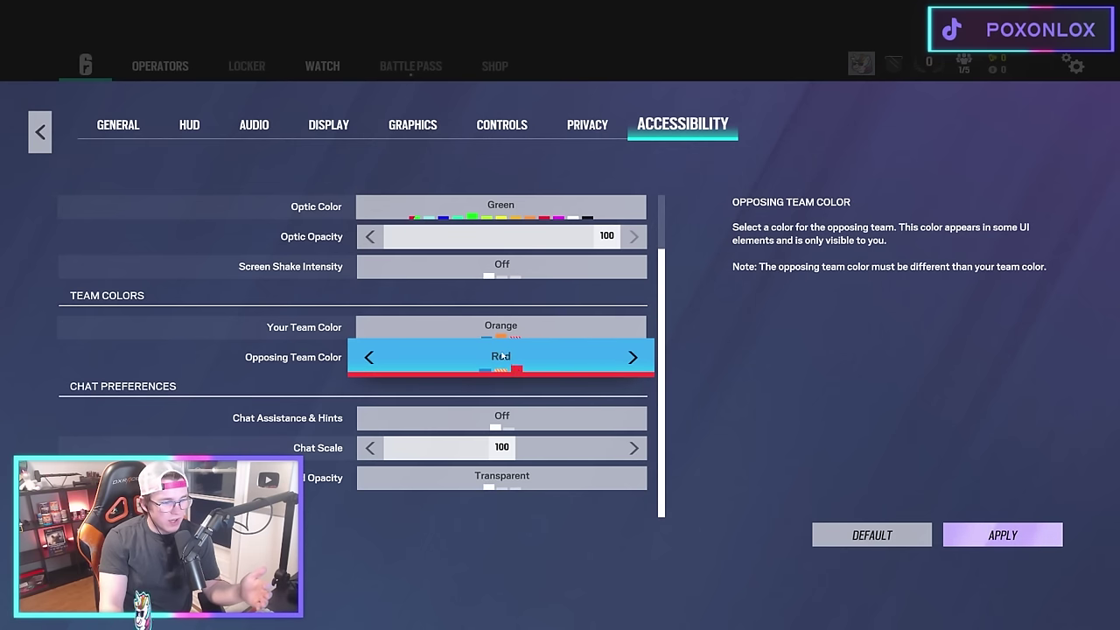
click(504, 331)
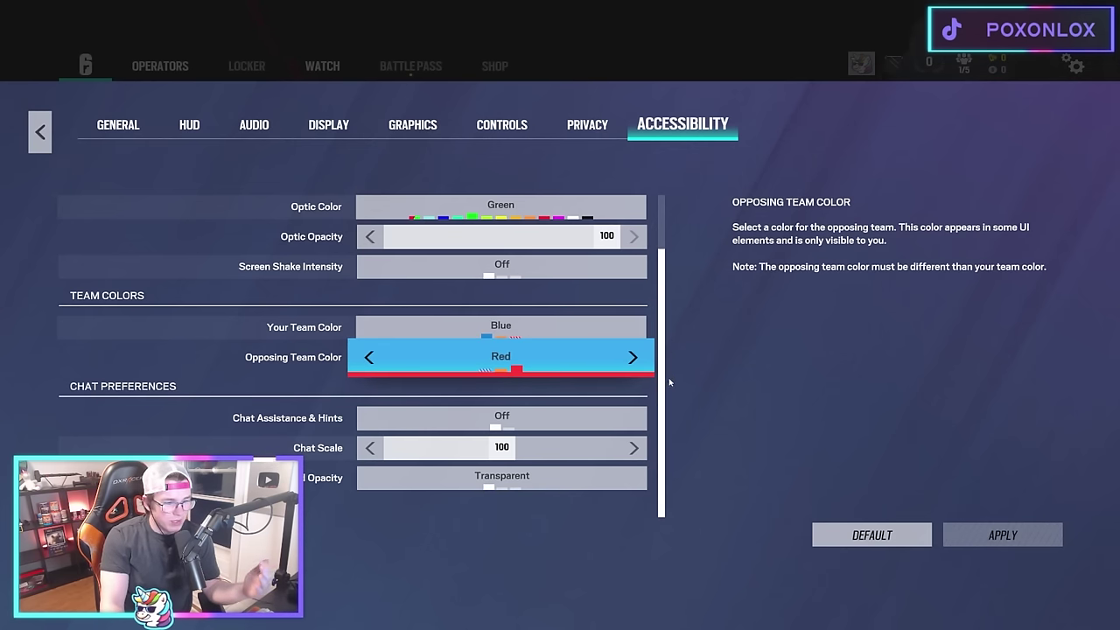